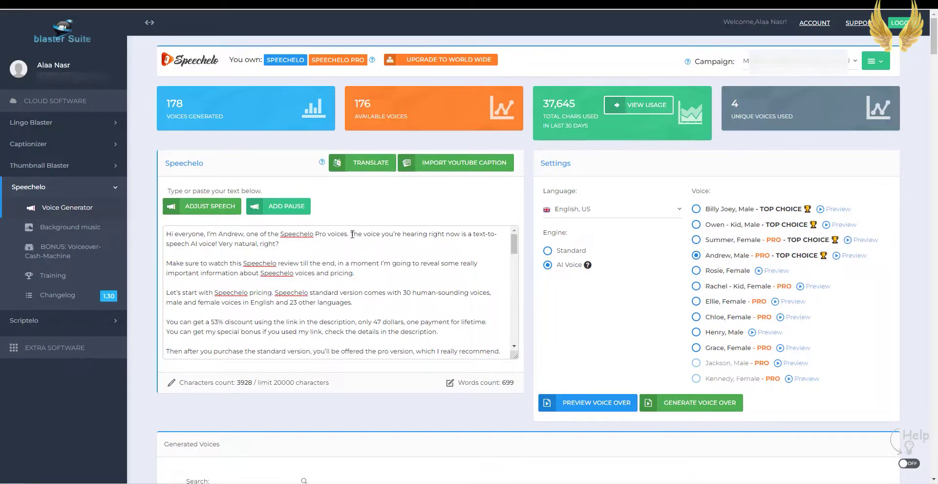
Highlight the sales page claims: AI voice, over 30 voices, and 23 other languages.
{"action": "left_click_drag", "start_coordinate": [350, 235], "coordinate": [390, 241]}
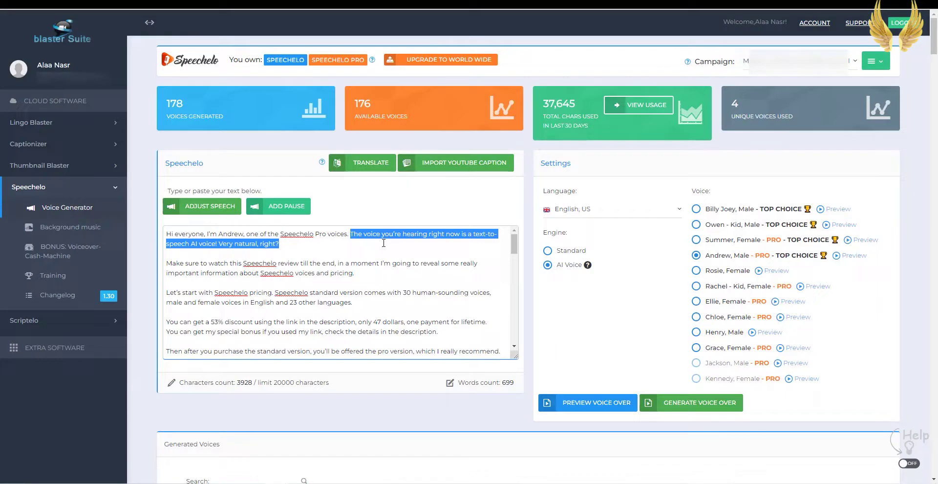
{"action": "left_click", "coordinate": [384, 243]}
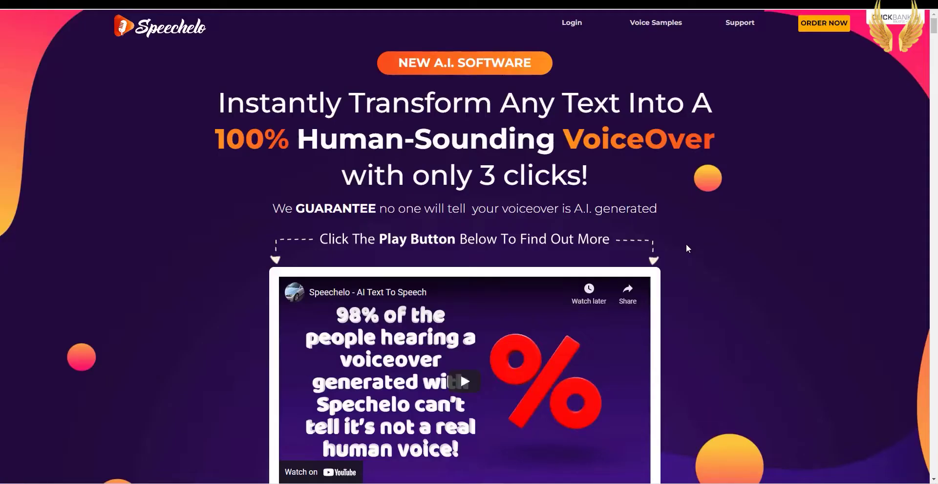
{"action": "scroll", "coordinate": [686, 243], "scroll_direction": "down", "scroll_amount": 4}
{"action": "scroll", "coordinate": [686, 248], "scroll_direction": "down", "scroll_amount": 2}
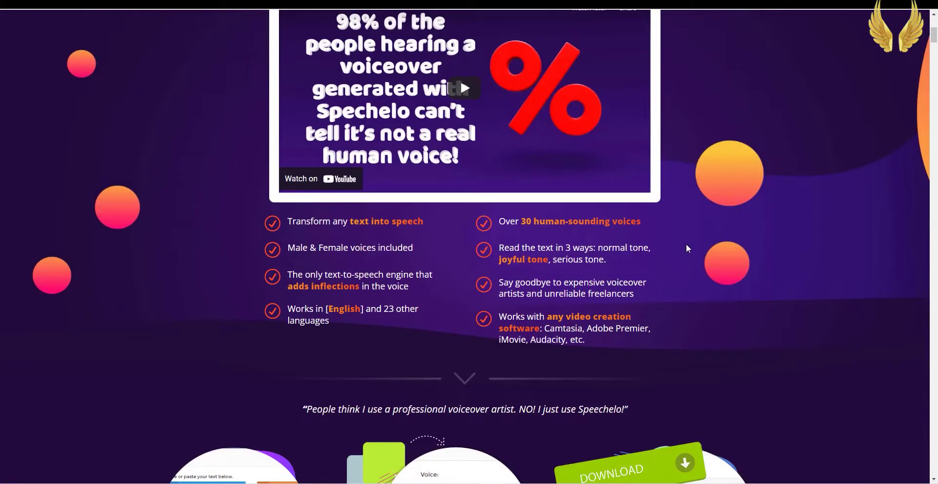
{"action": "left_click_drag", "start_coordinate": [504, 222], "coordinate": [649, 225]}
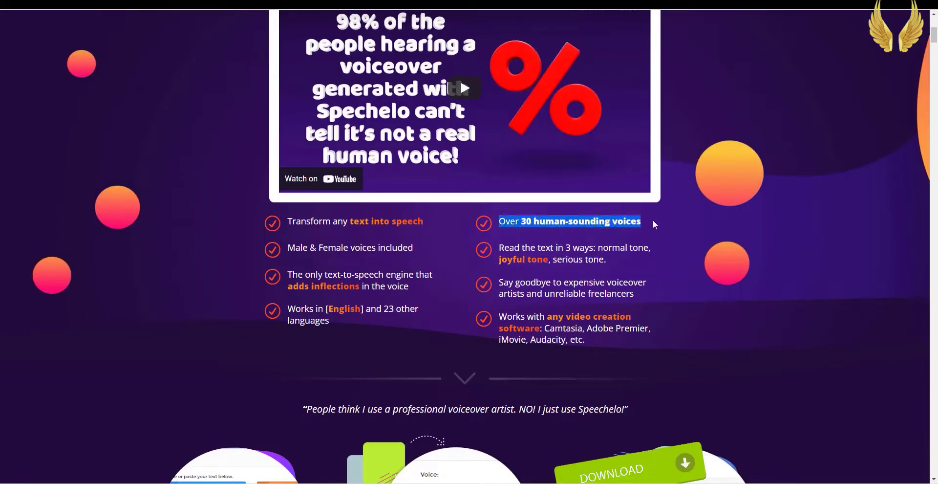
{"action": "scroll", "coordinate": [376, 318], "scroll_direction": "down", "scroll_amount": 1}
{"action": "left_click_drag", "start_coordinate": [288, 199], "coordinate": [378, 199]}
{"action": "left_click_drag", "start_coordinate": [288, 260], "coordinate": [340, 278]}
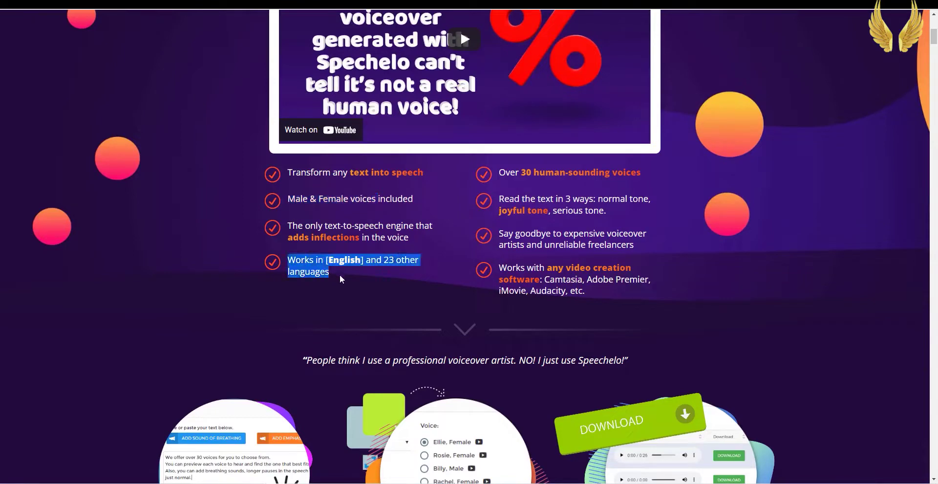
{"action": "left_click", "coordinate": [365, 285]}
Scroll to the money-back guarantee, highlight the refund promise, and accept the Founders Special Offer terms.
{"action": "scroll", "coordinate": [376, 282], "scroll_direction": "down", "scroll_amount": 9}
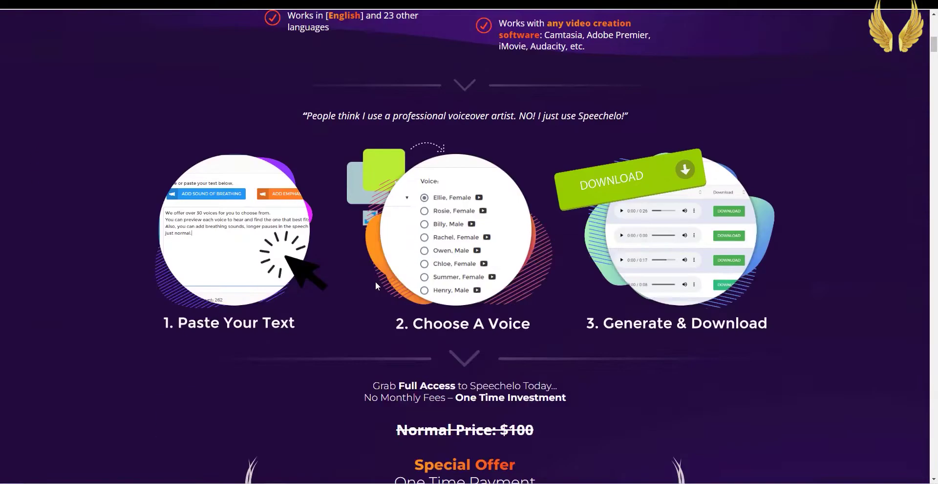
{"action": "scroll", "coordinate": [375, 283], "scroll_direction": "down", "scroll_amount": 2}
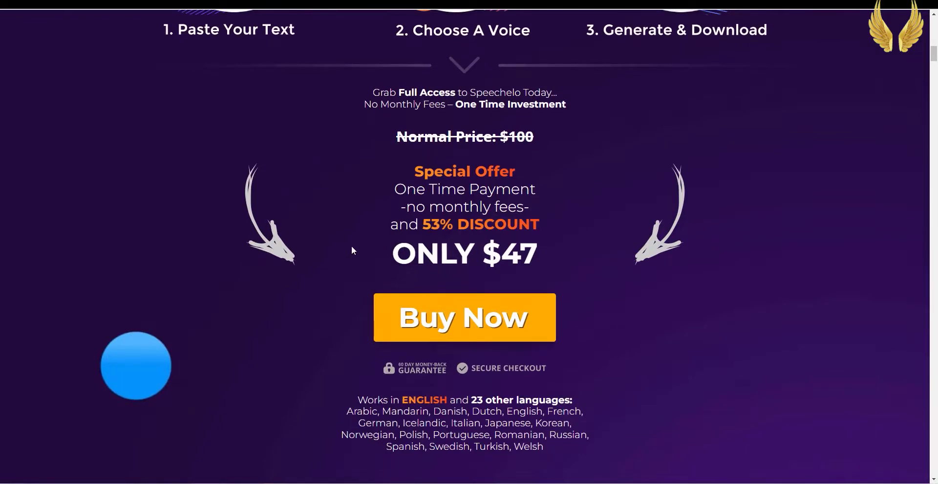
{"action": "left_click_drag", "start_coordinate": [933, 53], "coordinate": [934, 429]}
{"action": "scroll", "coordinate": [498, 338], "scroll_direction": "up", "scroll_amount": 3}
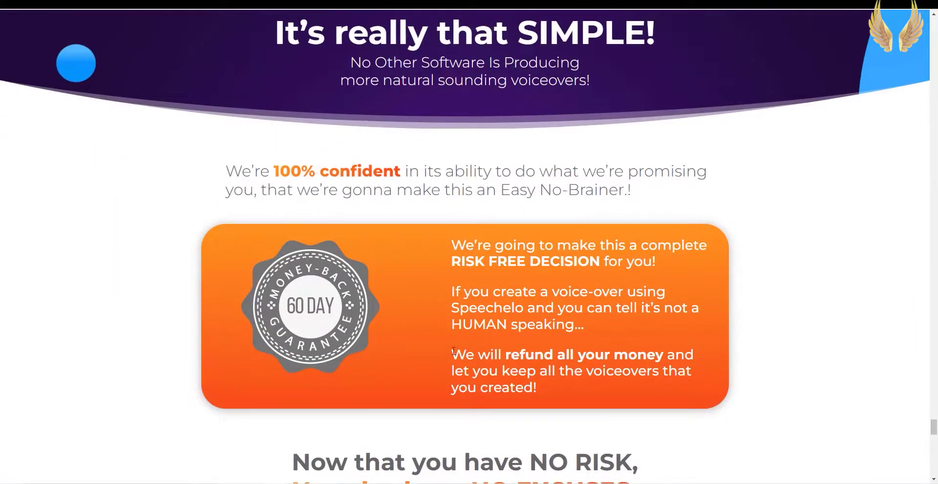
{"action": "left_click_drag", "start_coordinate": [451, 354], "coordinate": [676, 354]}
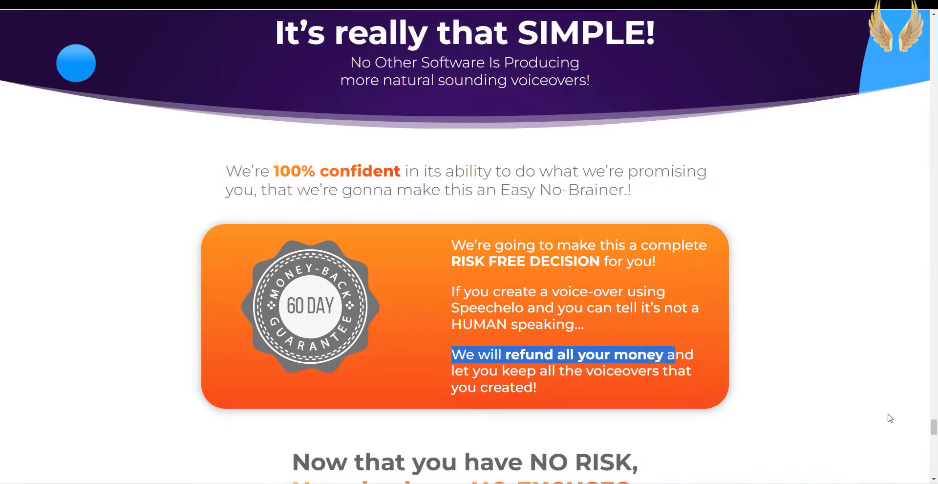
{"action": "scroll", "coordinate": [816, 387], "scroll_direction": "down", "scroll_amount": 12}
{"action": "left_click", "coordinate": [359, 87]}
{"action": "scroll", "coordinate": [359, 88], "scroll_direction": "down", "scroll_amount": 1}
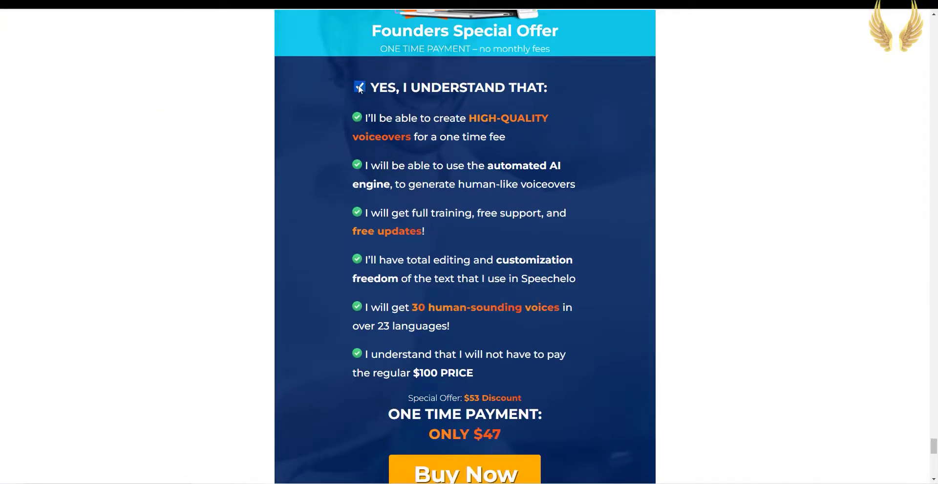
Check out the $47 offer, note the speechelo47 coupon, and scroll down to the PRO offer.
{"action": "left_click", "coordinate": [490, 429]}
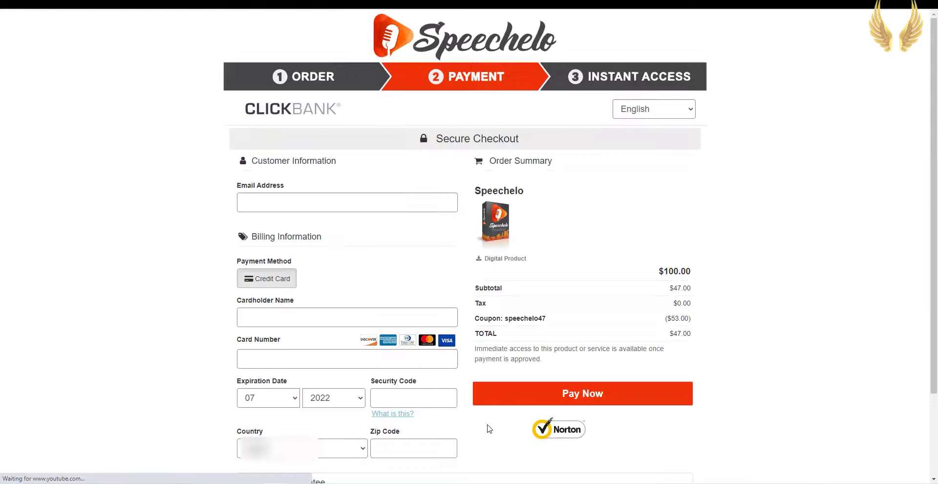
{"action": "left_click_drag", "start_coordinate": [475, 318], "coordinate": [552, 322]}
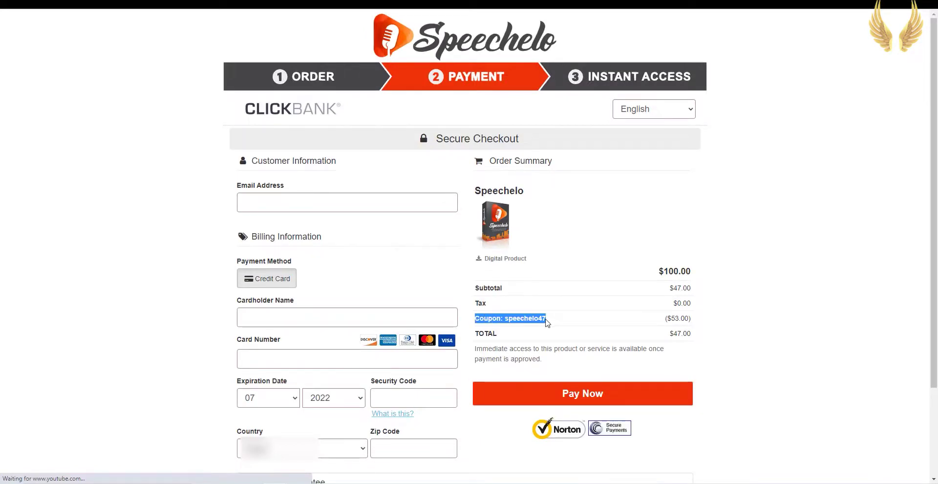
{"action": "scroll", "coordinate": [469, 242], "scroll_direction": "down", "scroll_amount": 3}
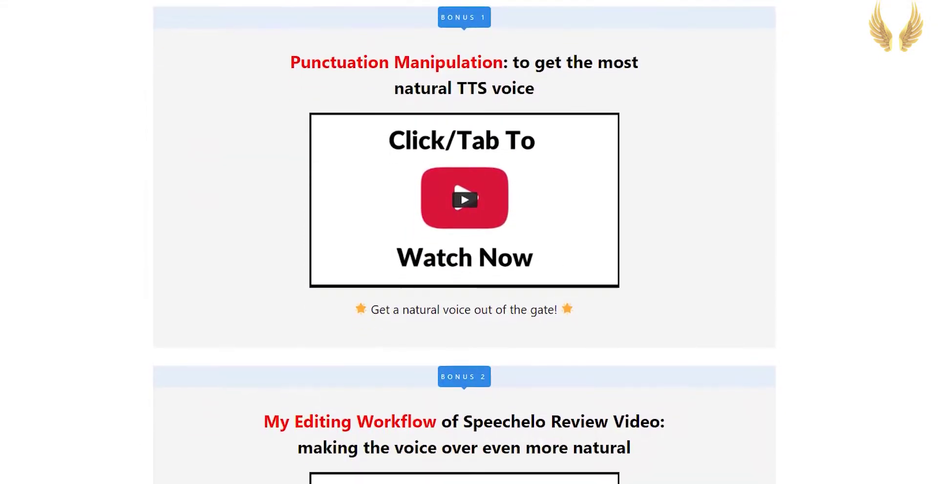
{"action": "scroll", "coordinate": [465, 242], "scroll_direction": "down", "scroll_amount": 6}
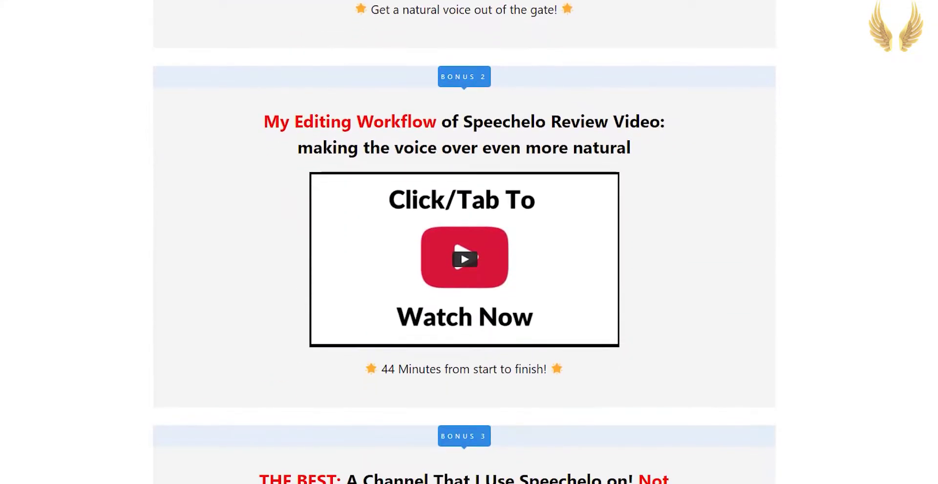
{"action": "scroll", "coordinate": [465, 241], "scroll_direction": "down", "scroll_amount": 7}
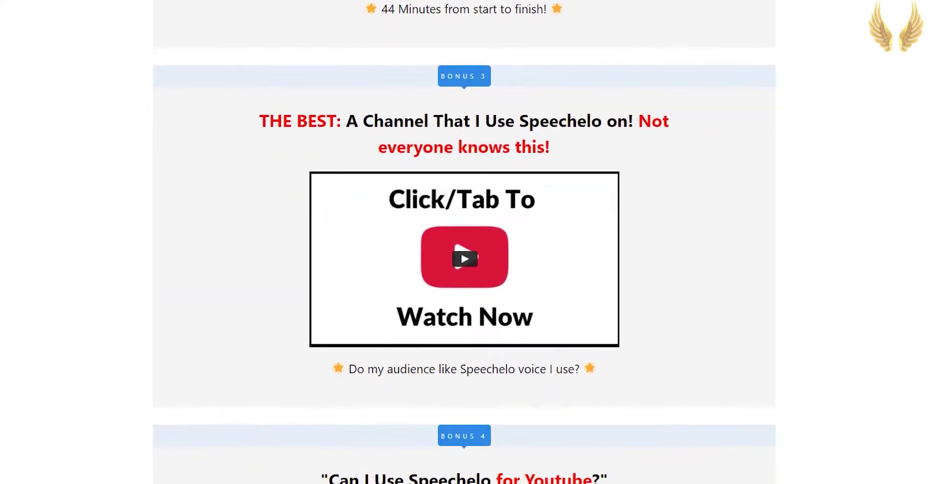
{"action": "scroll", "coordinate": [464, 241], "scroll_direction": "down", "scroll_amount": 6}
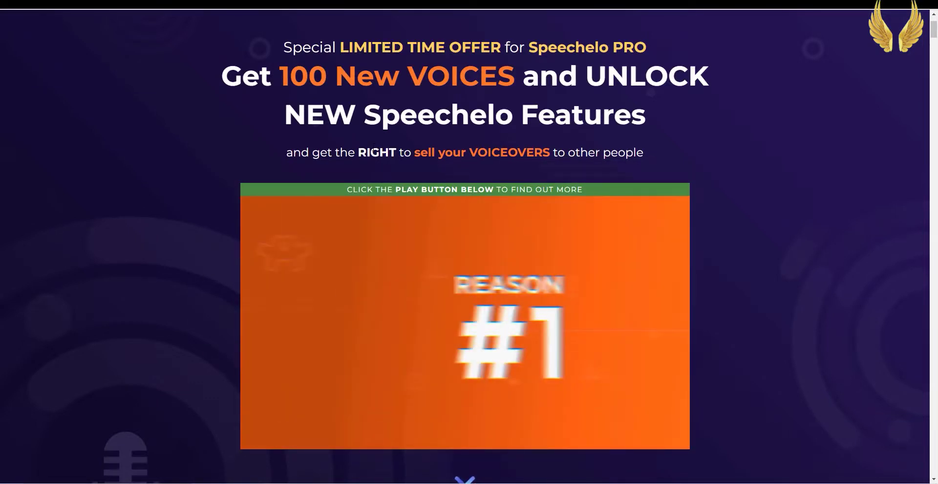
Scroll the PRO page's pricing cards, briefly marking the $47 price, then decline the PRO upgrade.
{"action": "scroll", "coordinate": [374, 146], "scroll_direction": "down", "scroll_amount": 11}
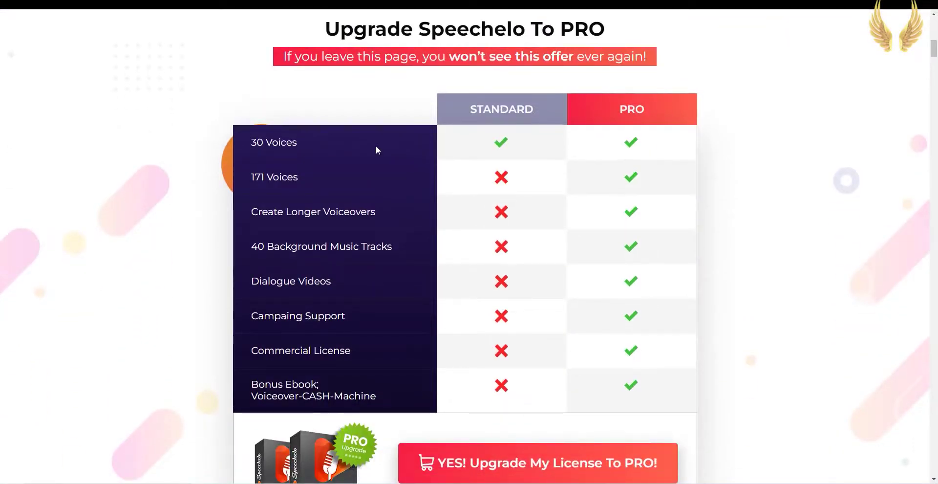
{"action": "scroll", "coordinate": [430, 189], "scroll_direction": "down", "scroll_amount": 20}
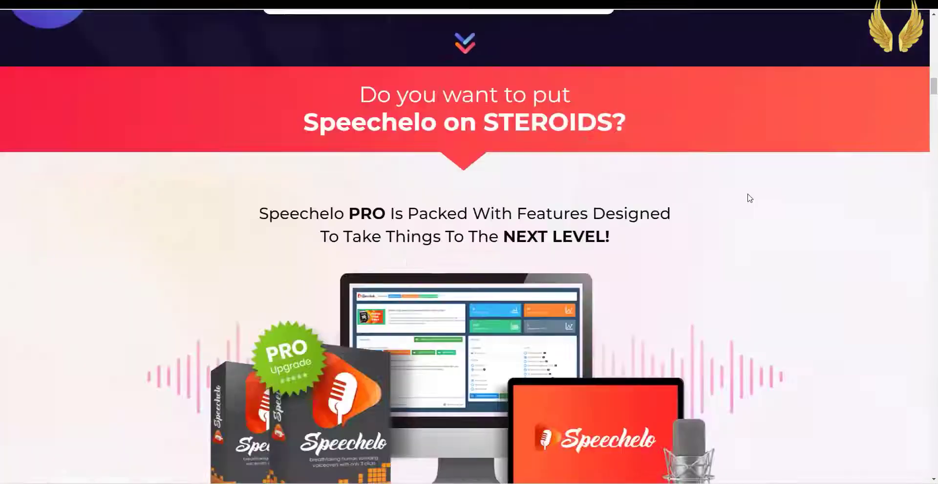
{"action": "scroll", "coordinate": [933, 200], "scroll_direction": "down", "scroll_amount": 20}
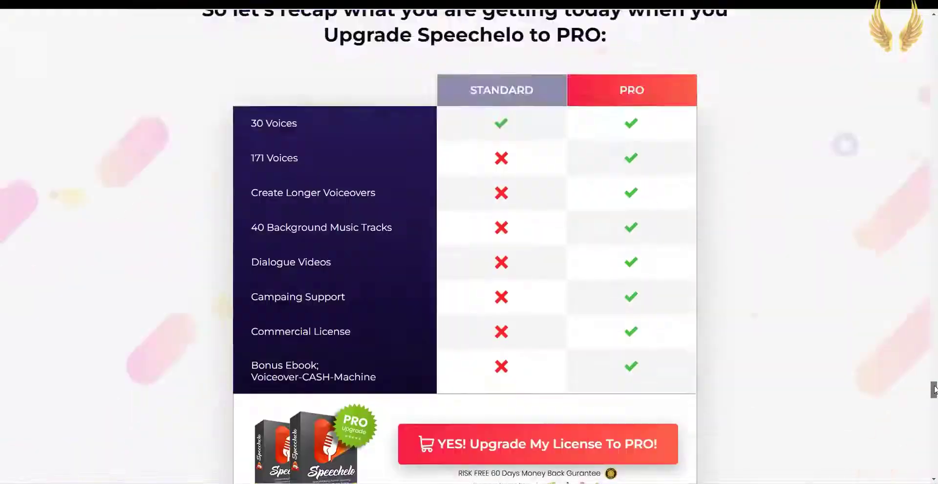
{"action": "scroll", "coordinate": [855, 320], "scroll_direction": "down", "scroll_amount": 10}
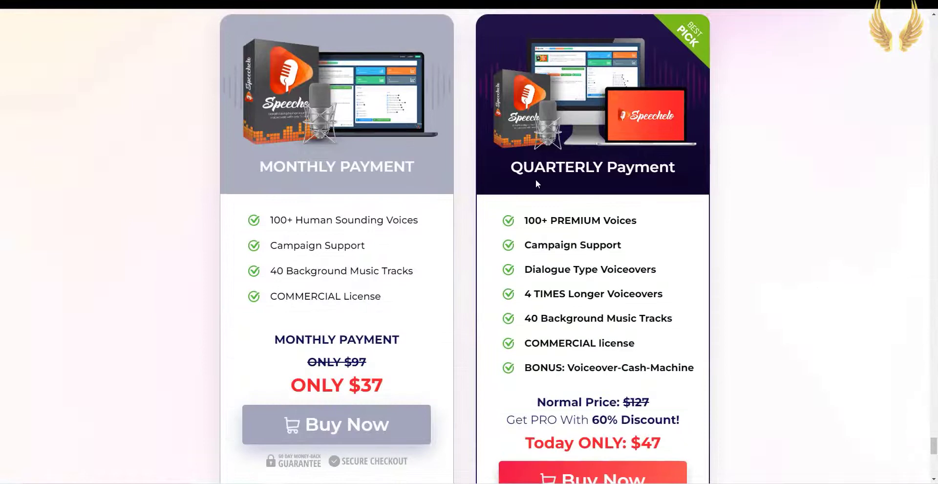
{"action": "left_click_drag", "start_coordinate": [510, 167], "coordinate": [681, 183]}
{"action": "scroll", "coordinate": [733, 227], "scroll_direction": "down", "scroll_amount": 2}
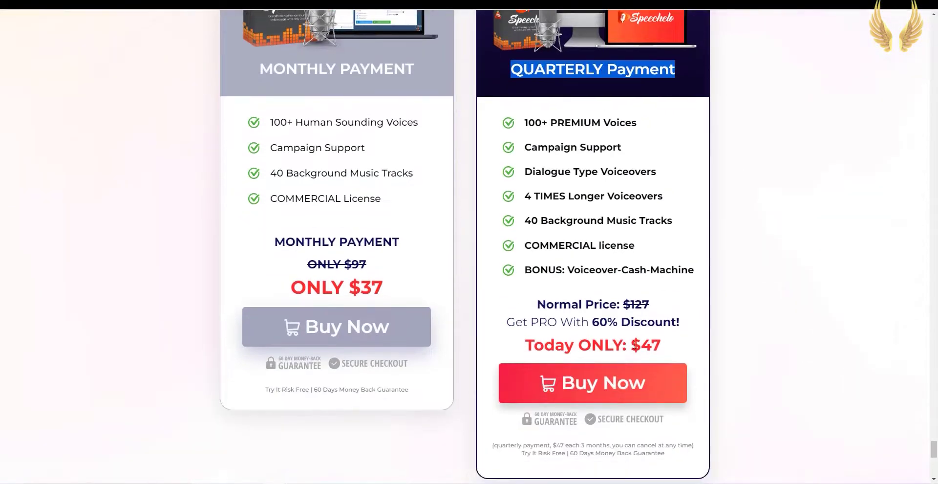
{"action": "left_click_drag", "start_coordinate": [630, 345], "coordinate": [663, 350]}
{"action": "left_click", "coordinate": [671, 350]}
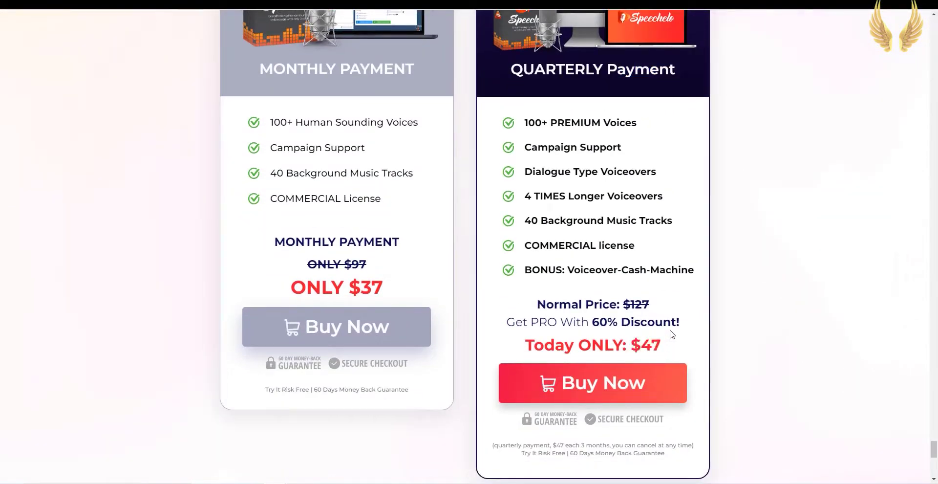
{"action": "scroll", "coordinate": [701, 371], "scroll_direction": "down", "scroll_amount": 8}
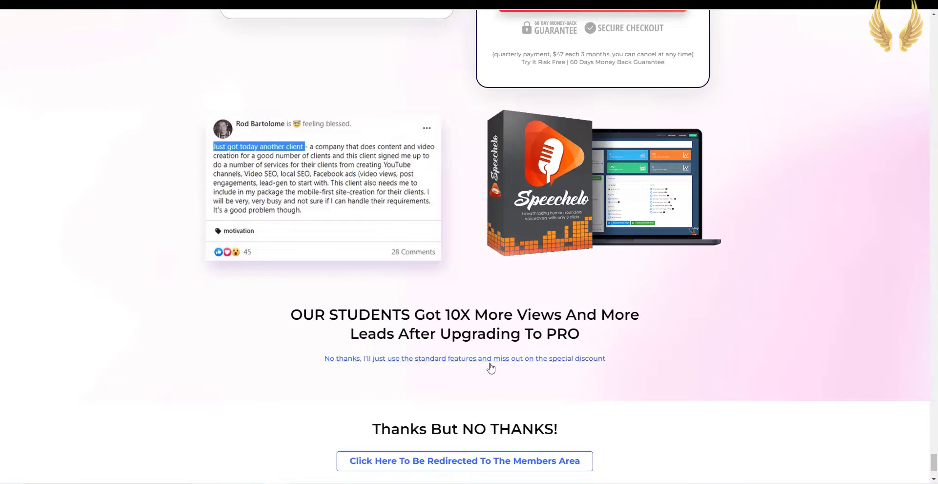
{"action": "left_click", "coordinate": [536, 358]}
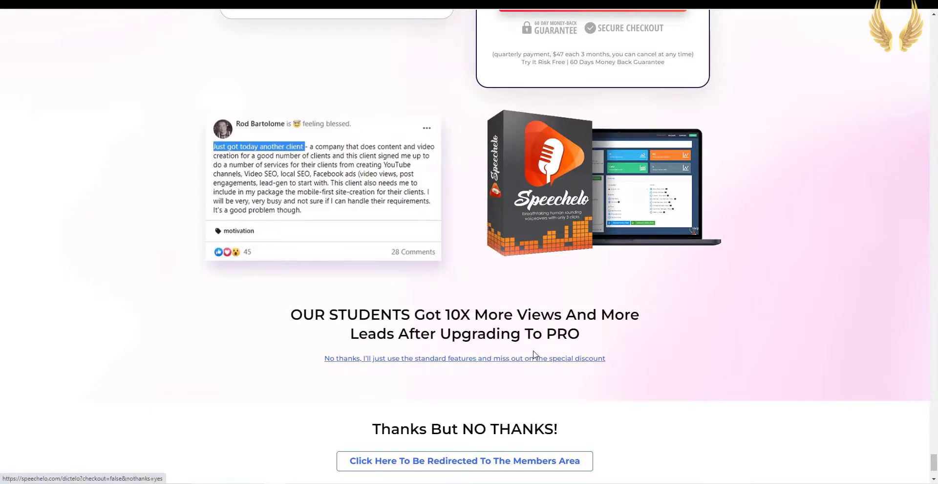
{"action": "left_click", "coordinate": [510, 359]}
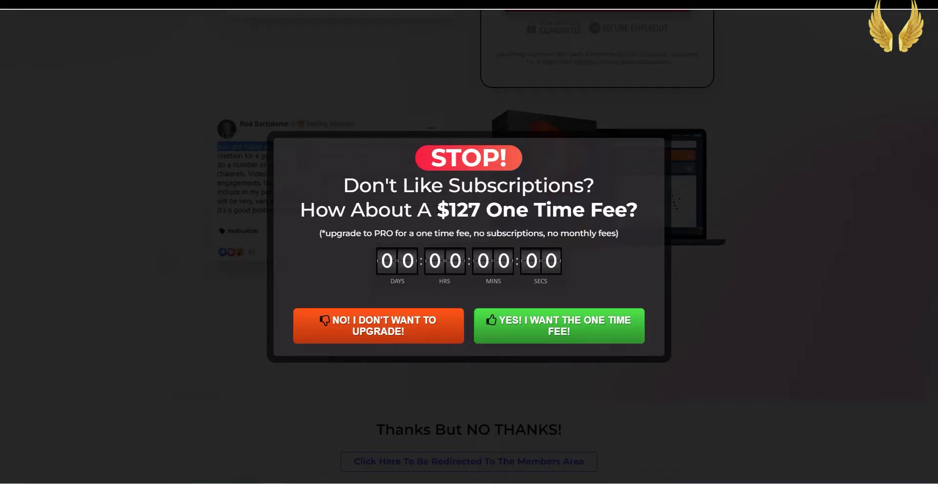
{"action": "left_click_drag", "start_coordinate": [436, 209], "coordinate": [625, 210]}
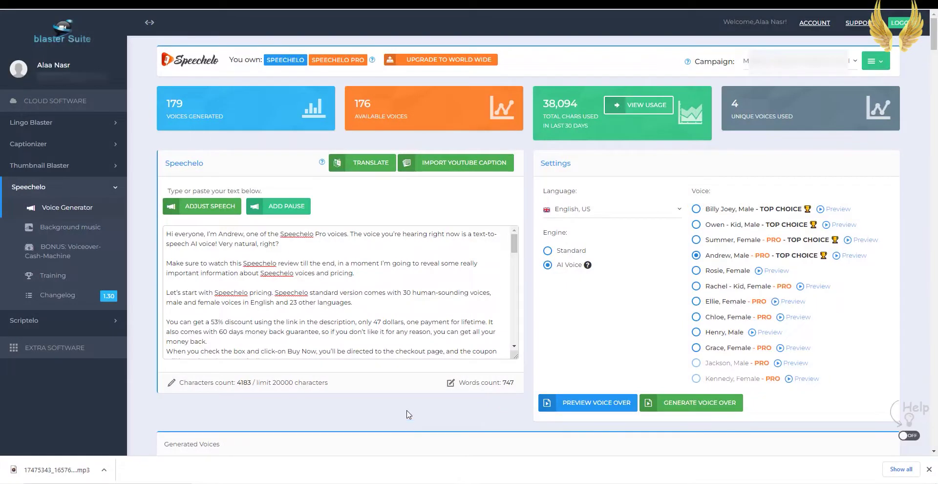
Mark the Pro edition label and browse the Generated Voices table, briefly selecting the second voice.
{"action": "left_click_drag", "start_coordinate": [311, 60], "coordinate": [366, 59]}
{"action": "left_click", "coordinate": [364, 59]}
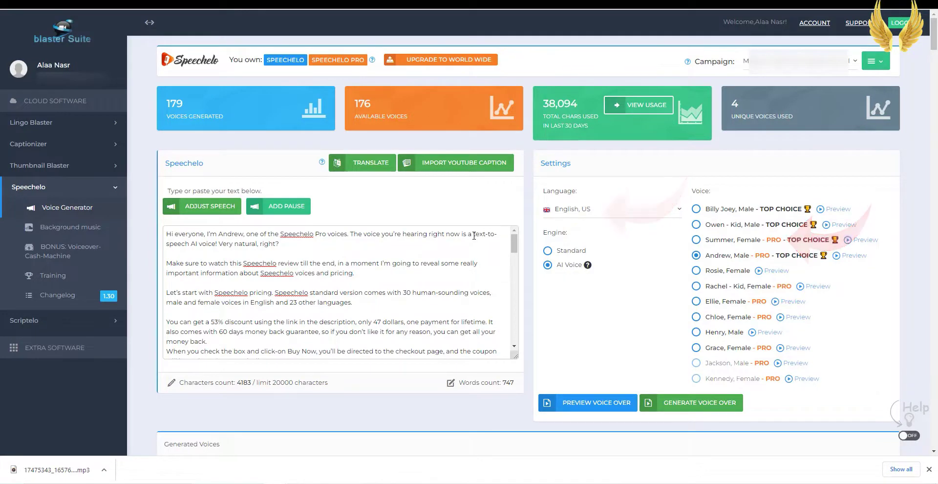
{"action": "scroll", "coordinate": [474, 236], "scroll_direction": "down", "scroll_amount": 20}
{"action": "scroll", "coordinate": [723, 370], "scroll_direction": "down", "scroll_amount": 5}
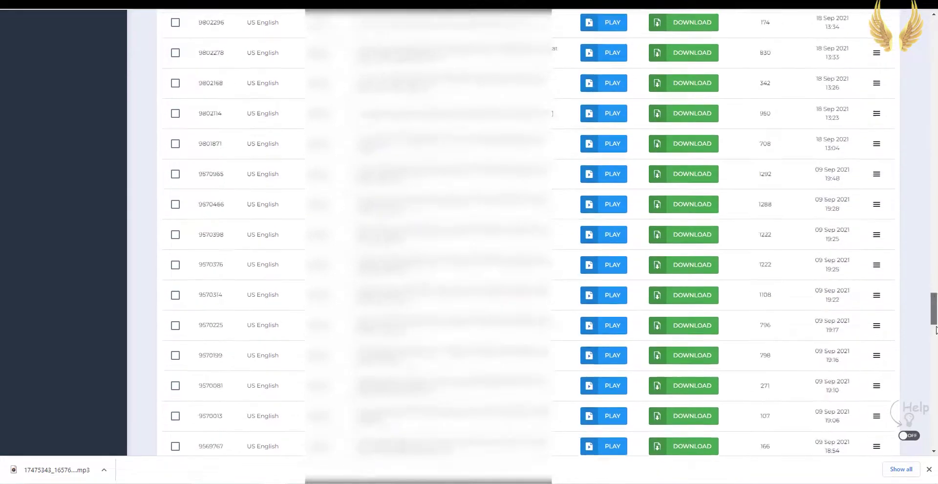
{"action": "scroll", "coordinate": [723, 370], "scroll_direction": "up", "scroll_amount": 20}
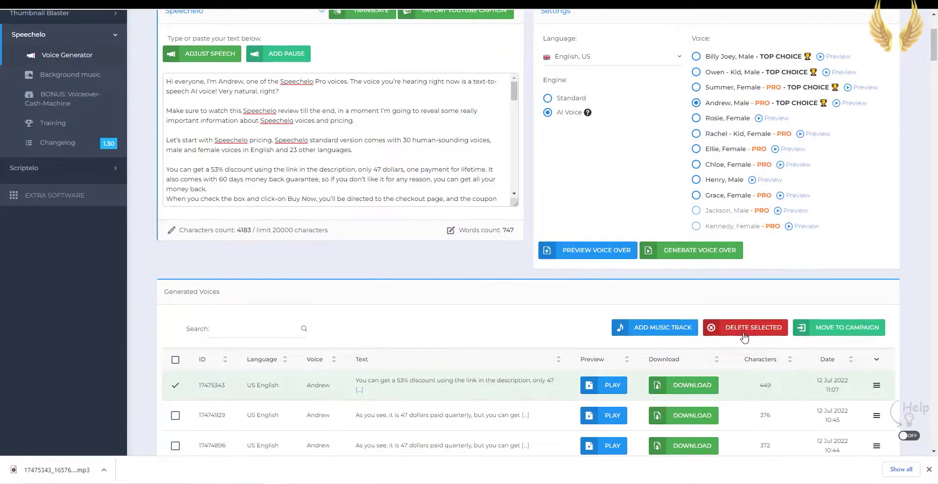
{"action": "left_click", "coordinate": [176, 414]}
{"action": "left_click", "coordinate": [639, 331]}
{"action": "left_click", "coordinate": [821, 329]}
Browse the background music library and bonus voiceover cash machine page, ending on Training Videos.
{"action": "left_click", "coordinate": [70, 227]}
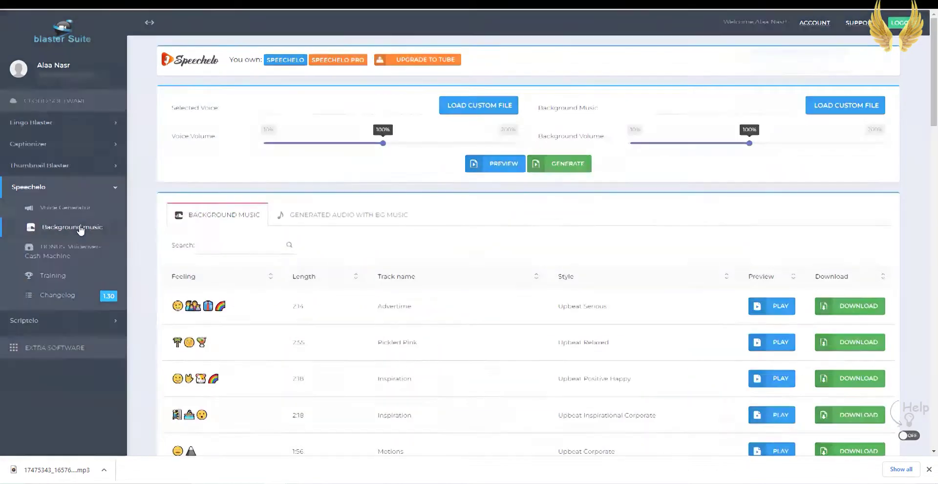
{"action": "scroll", "coordinate": [524, 336], "scroll_direction": "down", "scroll_amount": 20}
{"action": "scroll", "coordinate": [523, 335], "scroll_direction": "up", "scroll_amount": 20}
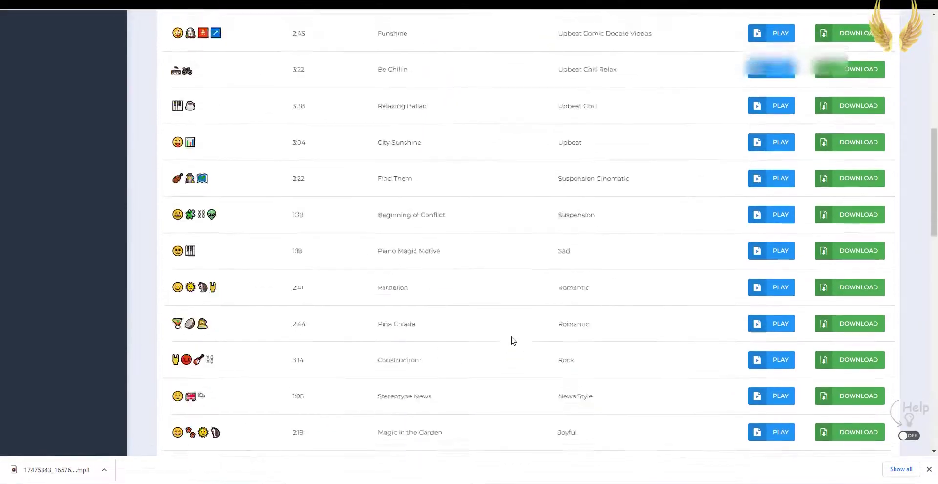
{"action": "left_click", "coordinate": [73, 250]}
{"action": "left_click", "coordinate": [54, 275]}
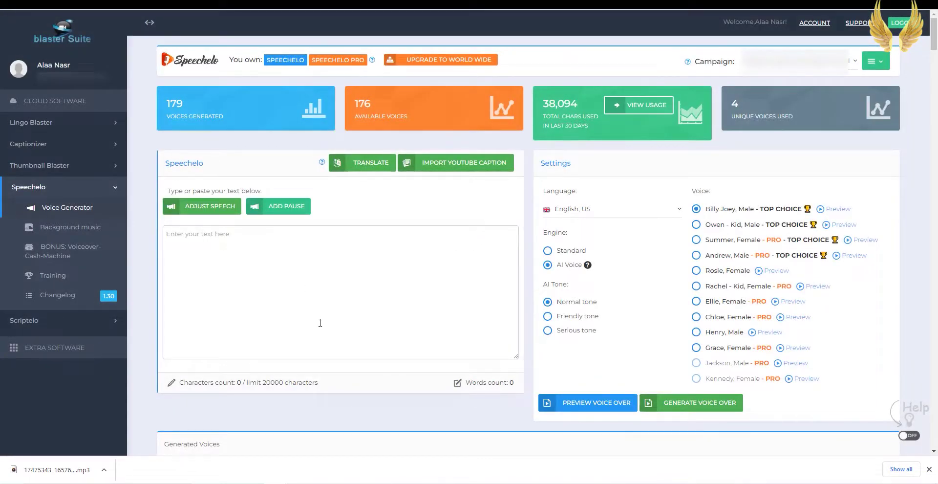
Paste the review script into the empty script box, giving 4183 characters and 747 words.
{"action": "left_click", "coordinate": [376, 256]}
{"action": "key", "text": "ctrl+v"}
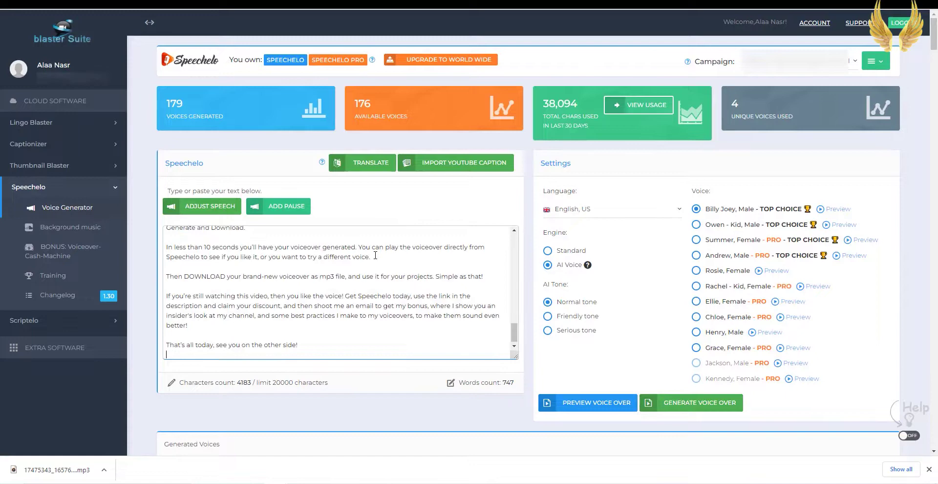
{"action": "scroll", "coordinate": [375, 255], "scroll_direction": "up", "scroll_amount": 15}
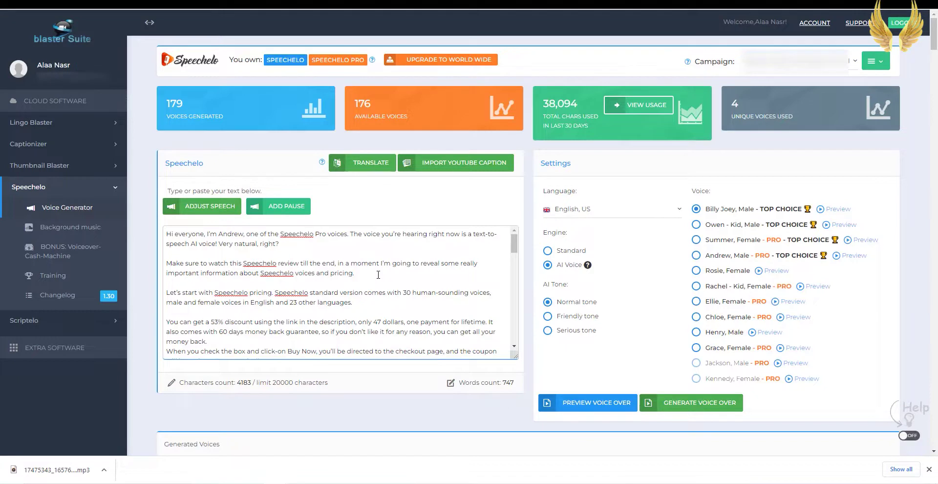
{"action": "left_click", "coordinate": [594, 214]}
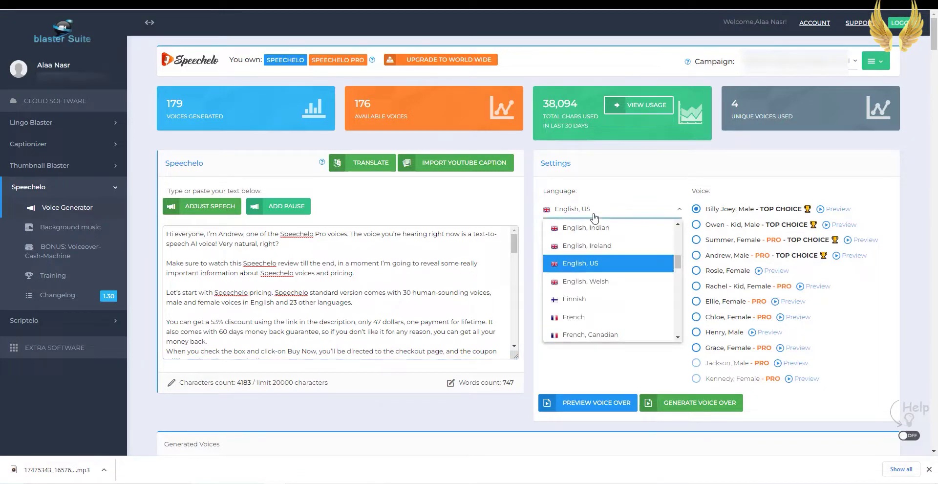
{"action": "scroll", "coordinate": [616, 259], "scroll_direction": "up", "scroll_amount": 8}
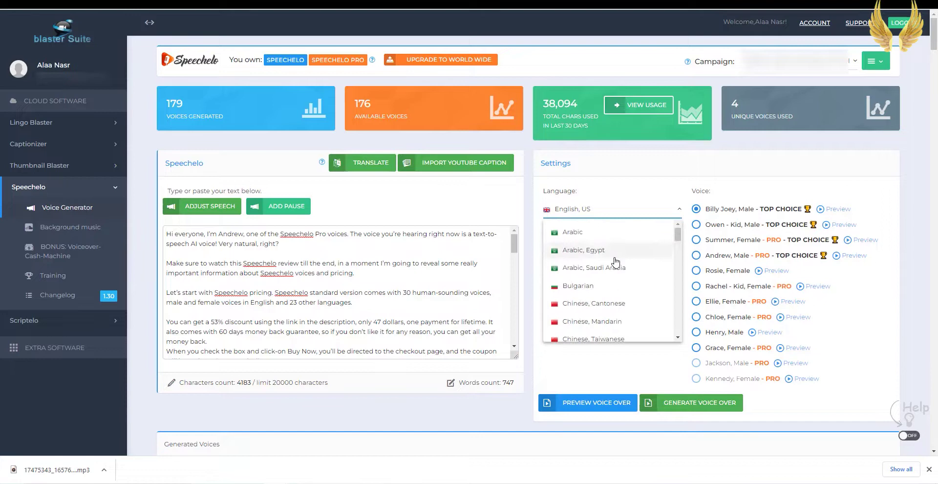
{"action": "scroll", "coordinate": [616, 263], "scroll_direction": "down", "scroll_amount": 9}
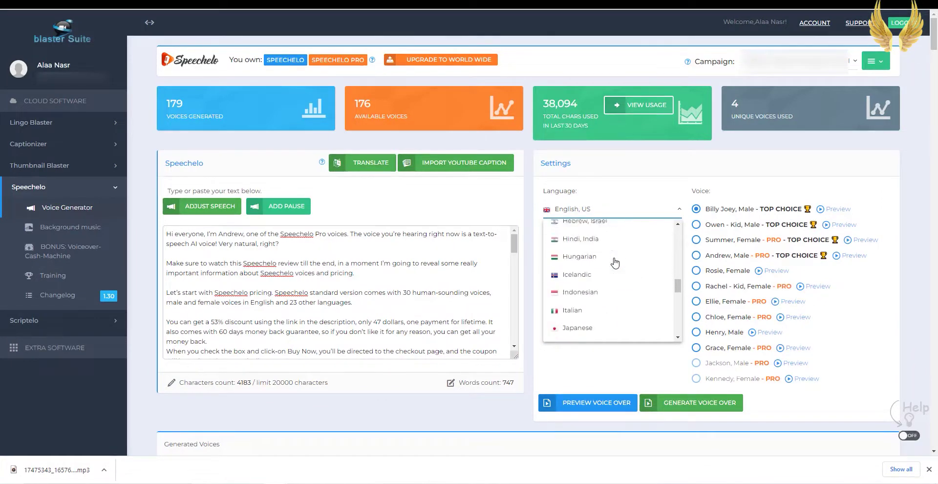
{"action": "scroll", "coordinate": [615, 263], "scroll_direction": "down", "scroll_amount": 8}
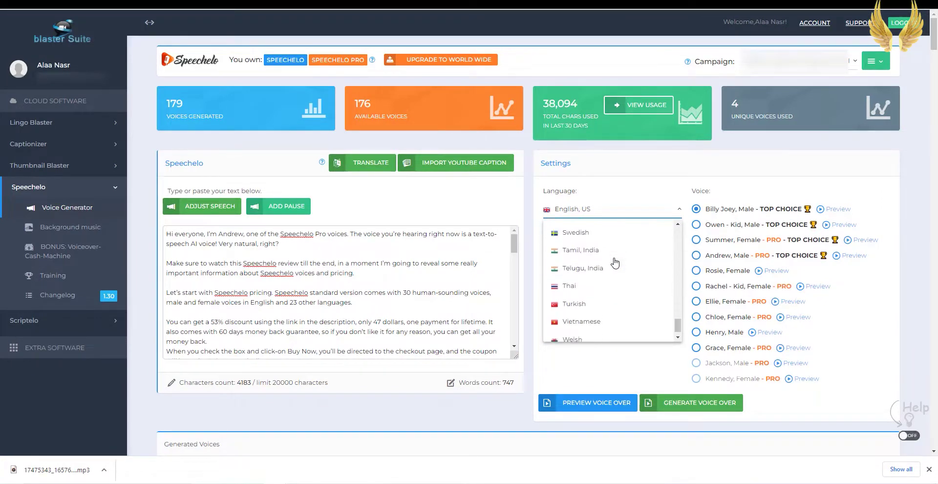
{"action": "scroll", "coordinate": [615, 267], "scroll_direction": "up", "scroll_amount": 8}
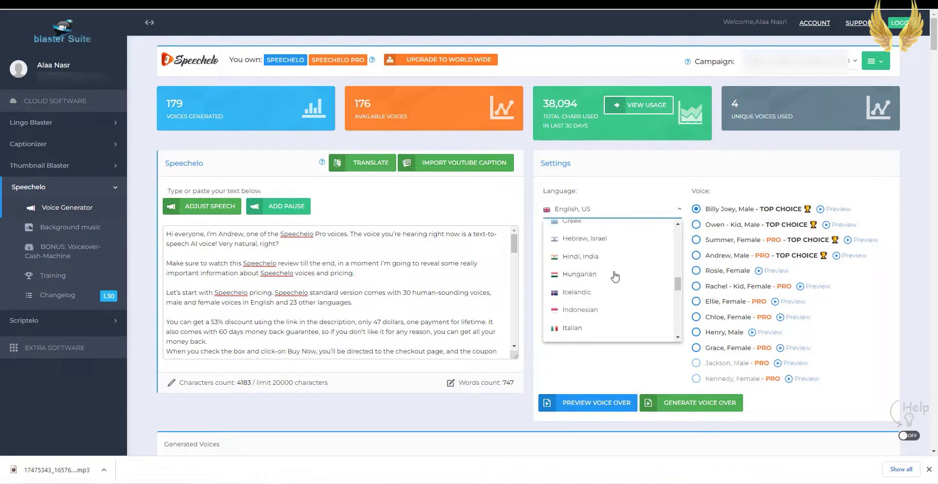
{"action": "scroll", "coordinate": [615, 276], "scroll_direction": "up", "scroll_amount": 6}
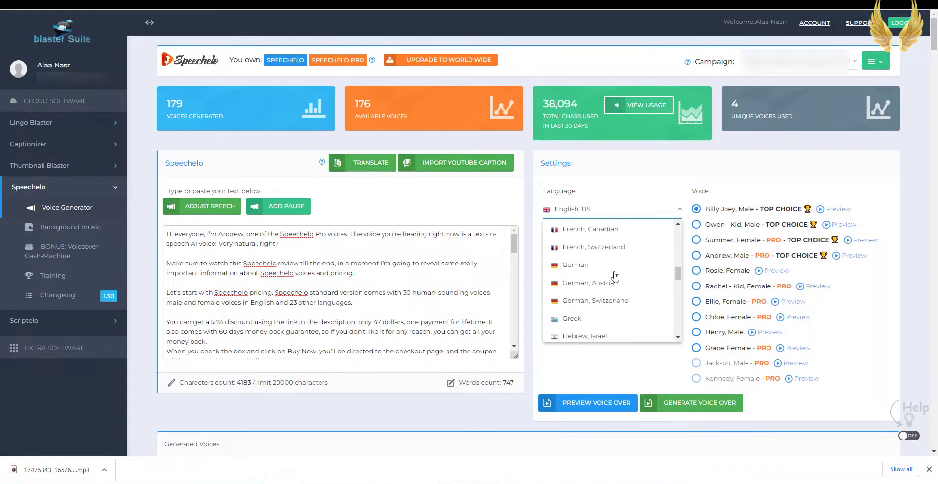
{"action": "left_click", "coordinate": [621, 201]}
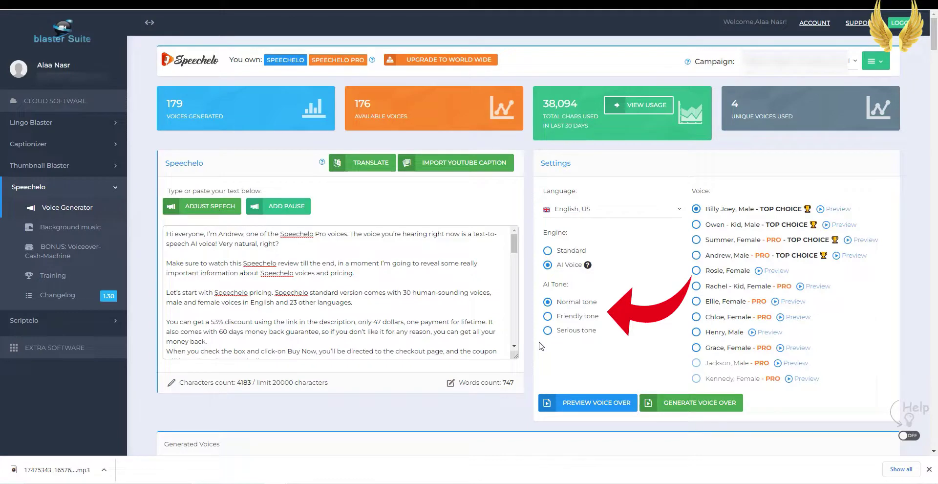
Preview the Billy Joey voice in Normal, Friendly and Serious tones, leaving Serious selected.
{"action": "left_click", "coordinate": [576, 405]}
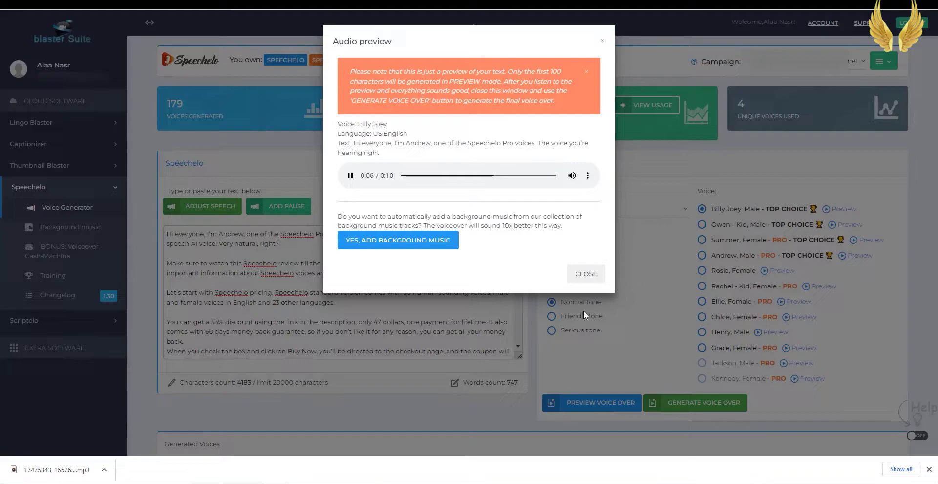
{"action": "left_click", "coordinate": [586, 275]}
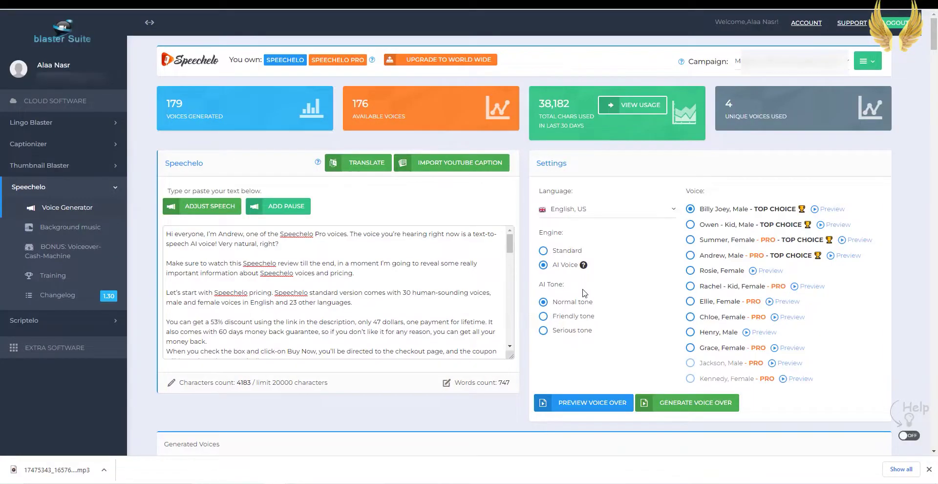
{"action": "left_click", "coordinate": [574, 317]}
{"action": "left_click", "coordinate": [584, 406]}
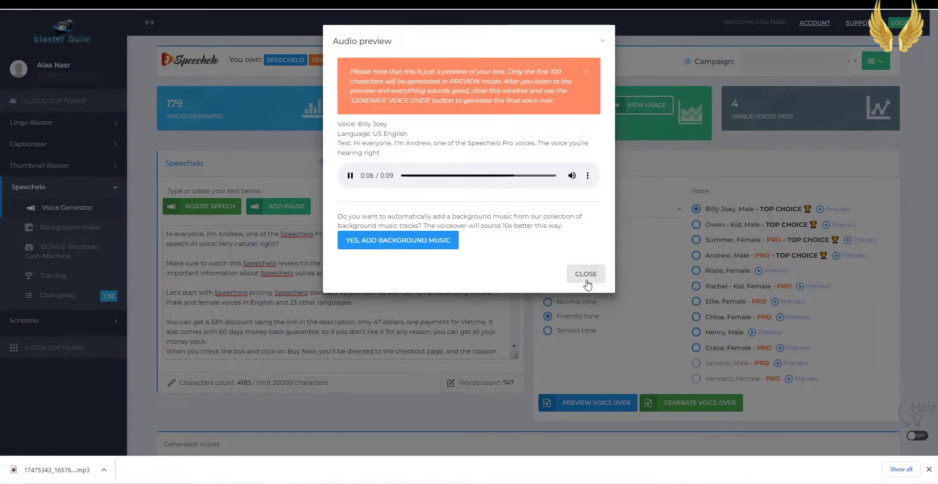
{"action": "left_click", "coordinate": [586, 278]}
{"action": "left_click", "coordinate": [580, 332]}
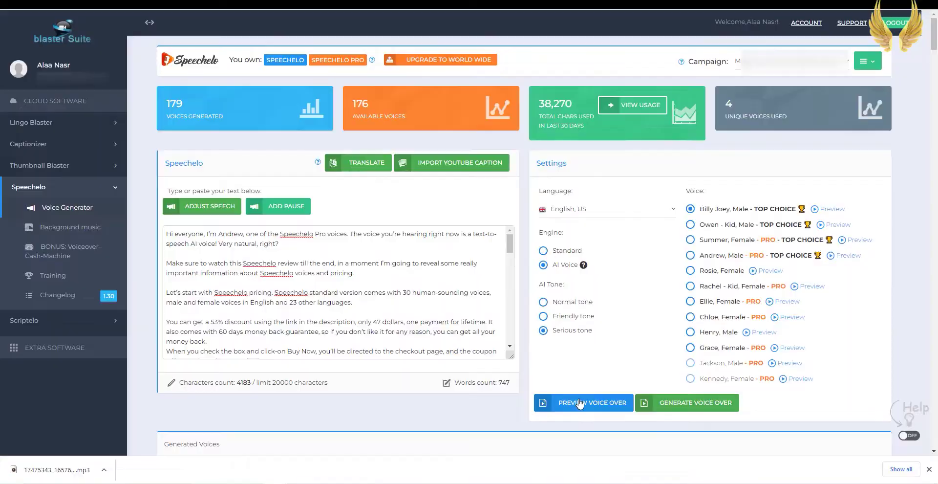
{"action": "left_click", "coordinate": [579, 402]}
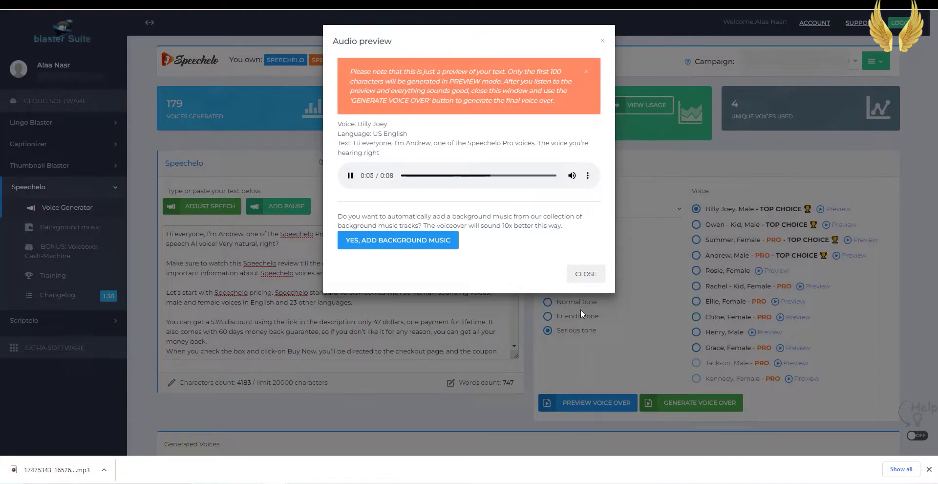
{"action": "left_click", "coordinate": [585, 274]}
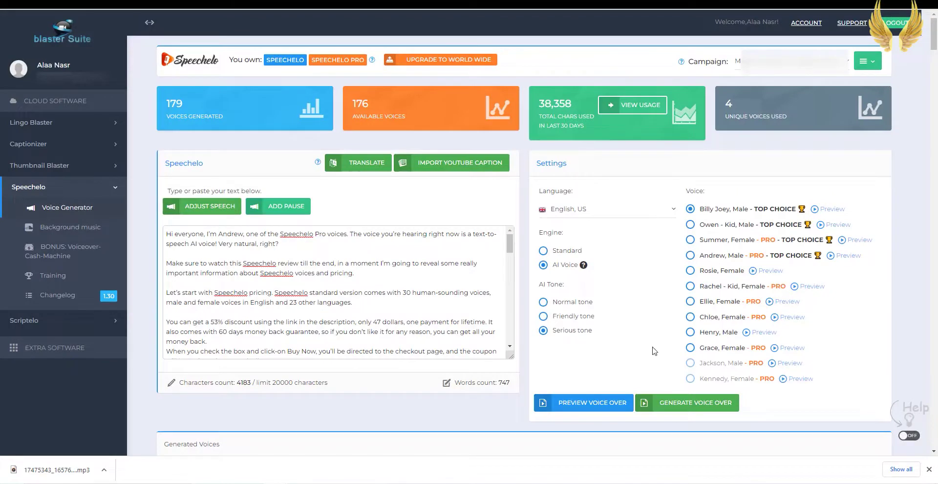
Switch to English (Australian) with the Addison voice on the AI Voice engine and preview it.
{"action": "left_click", "coordinate": [644, 215]}
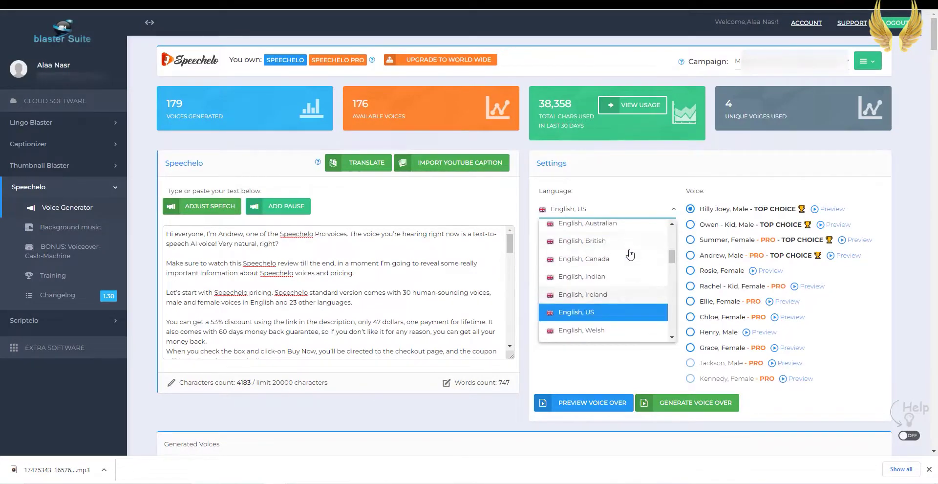
{"action": "left_click", "coordinate": [607, 229]}
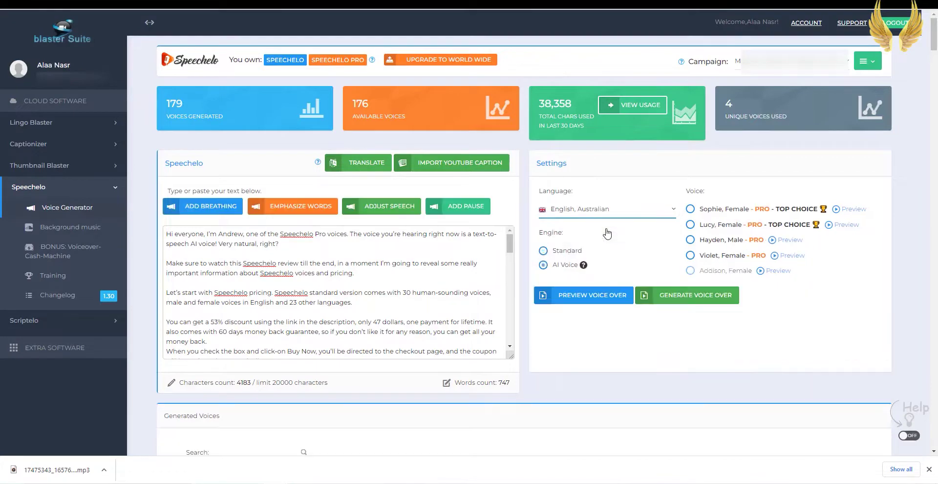
{"action": "left_click", "coordinate": [689, 270]}
{"action": "left_click", "coordinate": [470, 280]}
{"action": "left_click", "coordinate": [562, 268]}
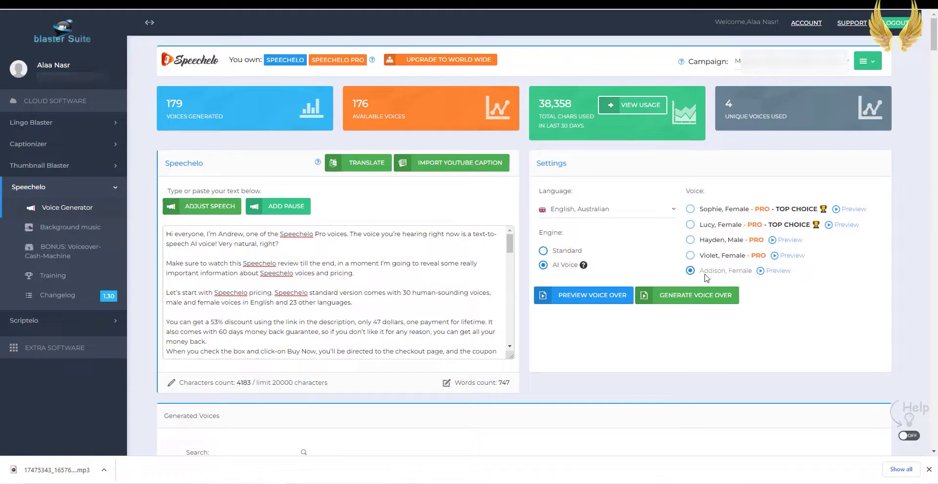
{"action": "left_click", "coordinate": [602, 300]}
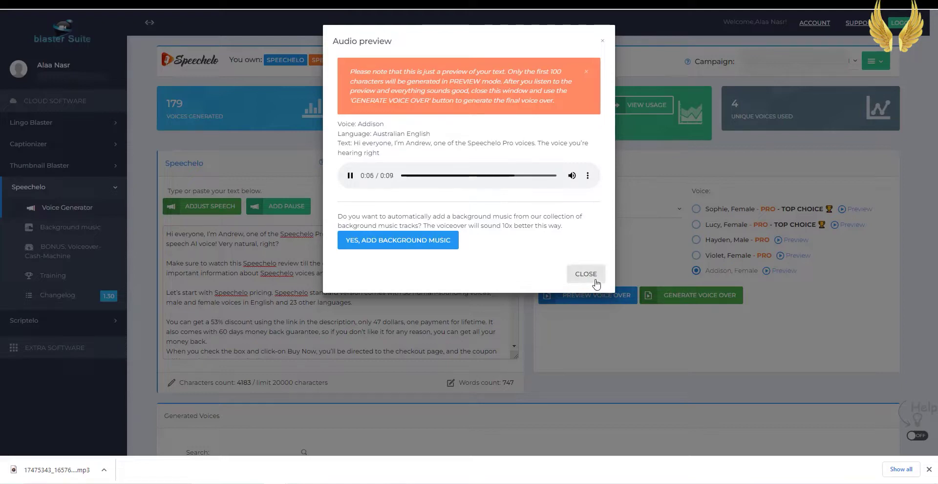
{"action": "left_click", "coordinate": [595, 279]}
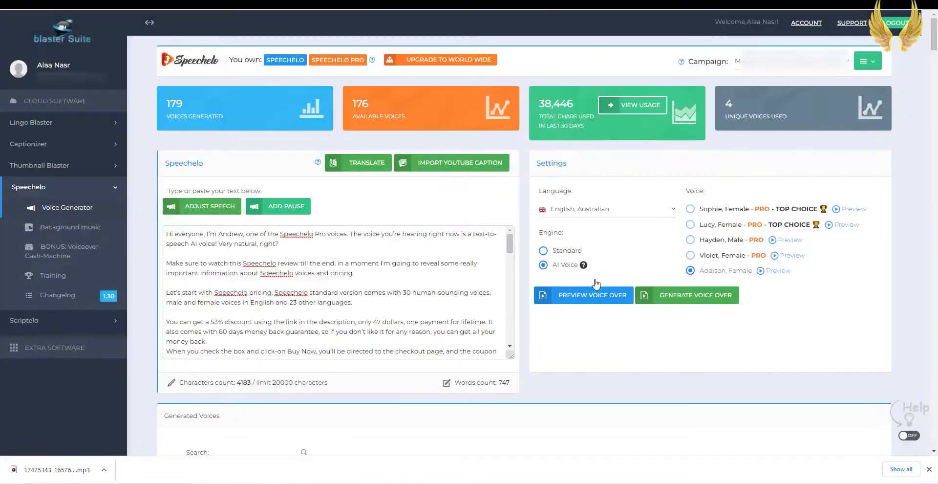
Set the language to English, US, choose Andrew, and preview the script in his voice.
{"action": "left_click", "coordinate": [639, 217]}
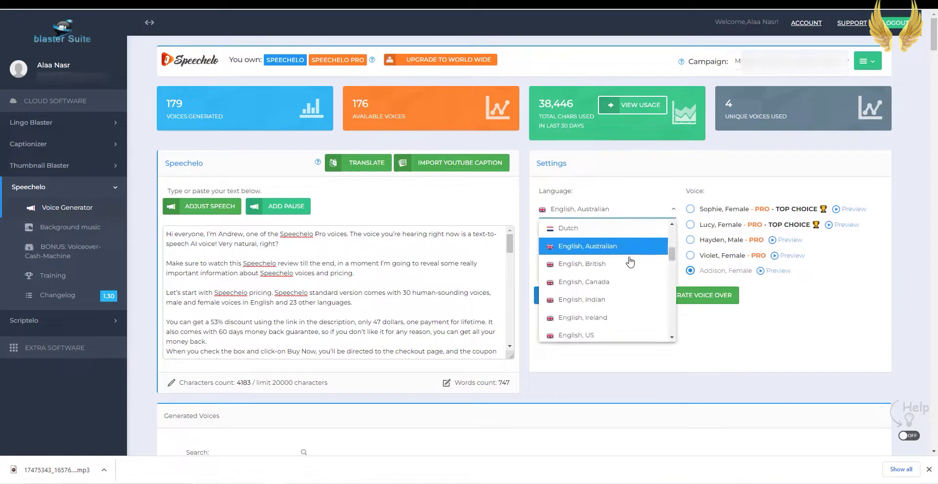
{"action": "scroll", "coordinate": [629, 283], "scroll_direction": "down", "scroll_amount": 1}
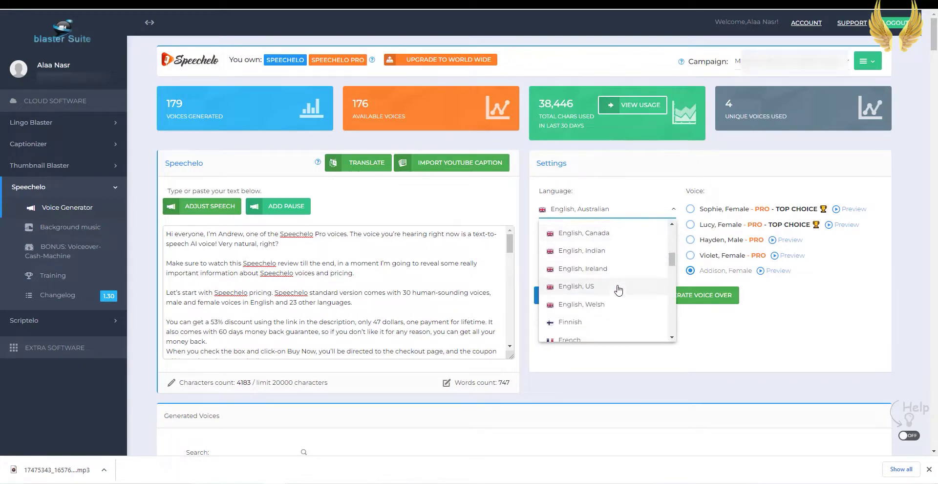
{"action": "left_click", "coordinate": [620, 291]}
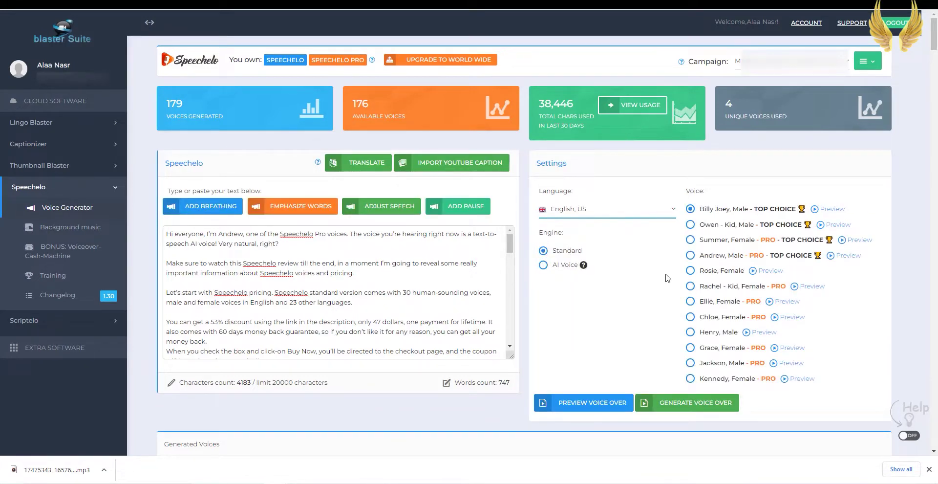
{"action": "left_click", "coordinate": [707, 259]}
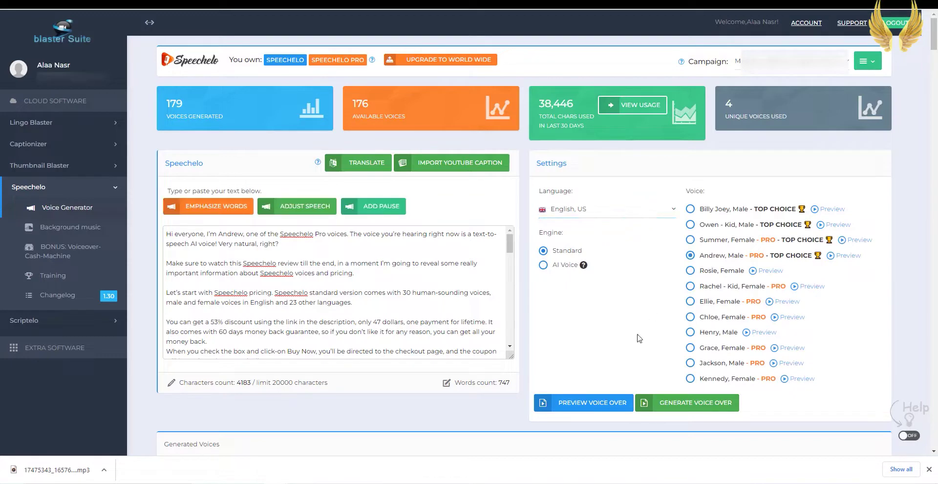
{"action": "left_click", "coordinate": [603, 403]}
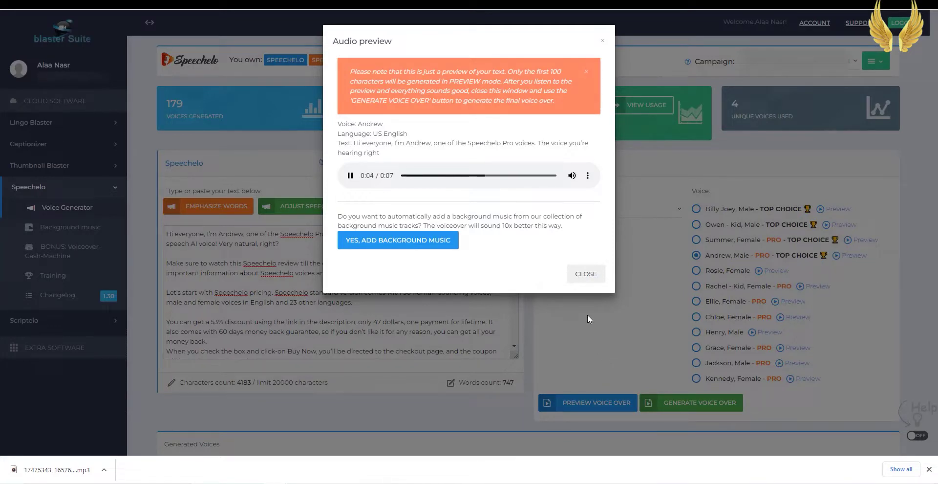
{"action": "left_click", "coordinate": [588, 281]}
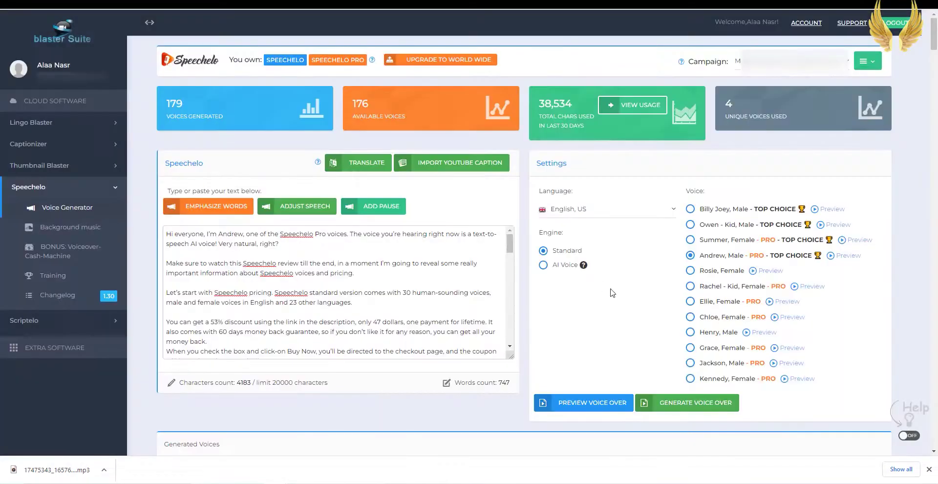
Preview the script with the Grace voice, then switch the engine to AI Voice.
{"action": "left_click", "coordinate": [701, 348]}
{"action": "left_click", "coordinate": [602, 401]}
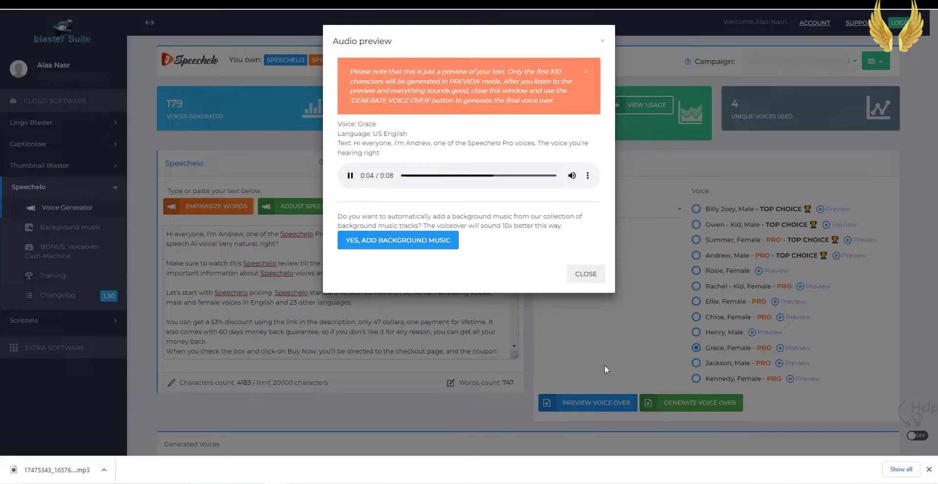
{"action": "left_click", "coordinate": [592, 280]}
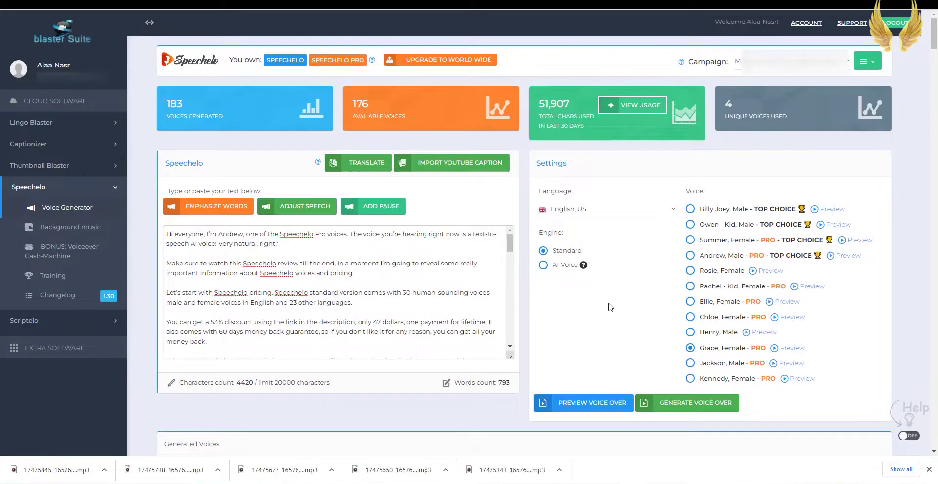
{"action": "left_click", "coordinate": [564, 268]}
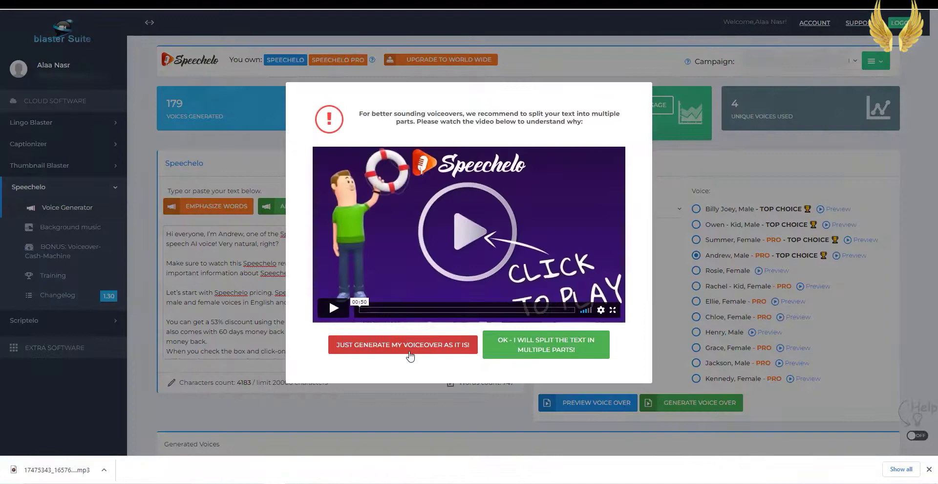
Dismiss the split-text prompt, add a blank line after the money-back paragraph, and generate the Andrew voiceover.
{"action": "left_click", "coordinate": [565, 349]}
{"action": "key", "text": "Return"}
{"action": "scroll", "coordinate": [292, 333], "scroll_direction": "down", "scroll_amount": 13}
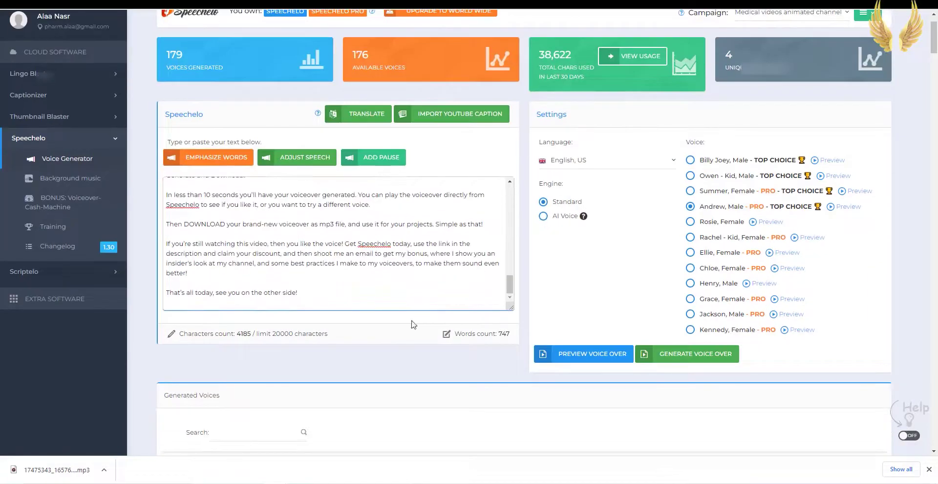
{"action": "scroll", "coordinate": [412, 269], "scroll_direction": "up", "scroll_amount": 14}
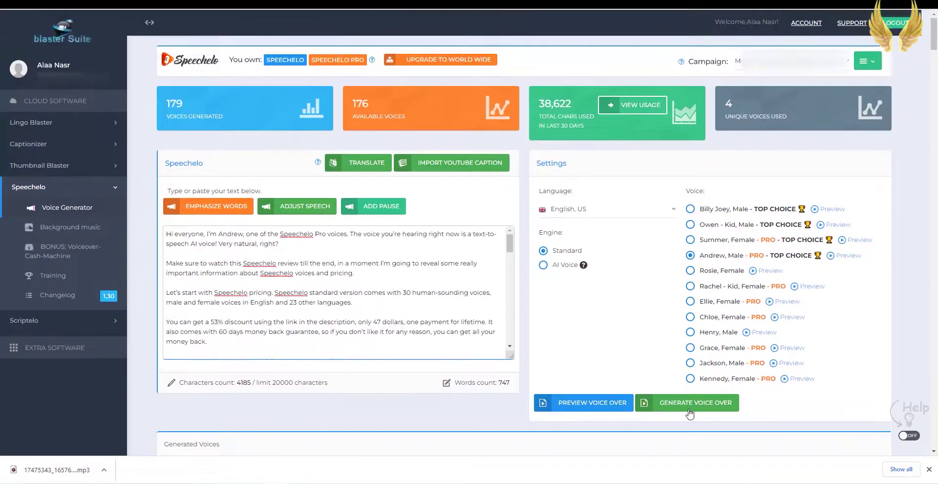
{"action": "left_click", "coordinate": [689, 409]}
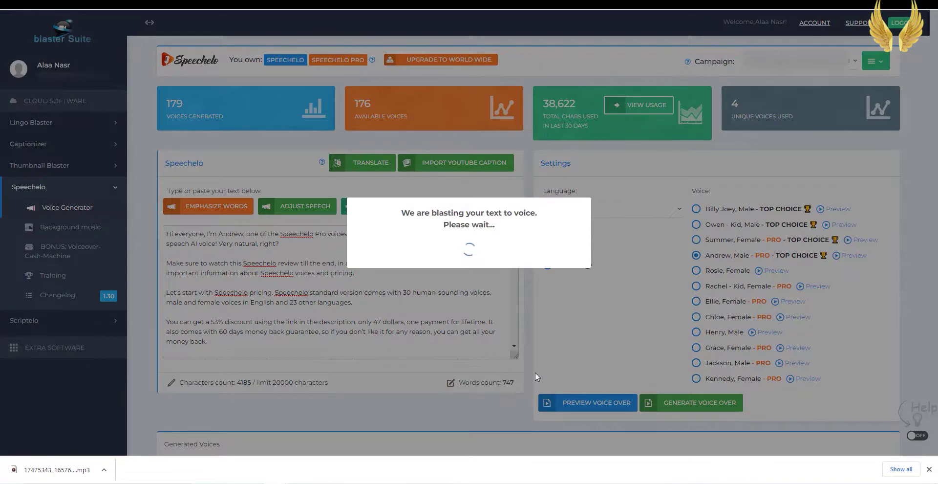
{"action": "left_click", "coordinate": [468, 270]}
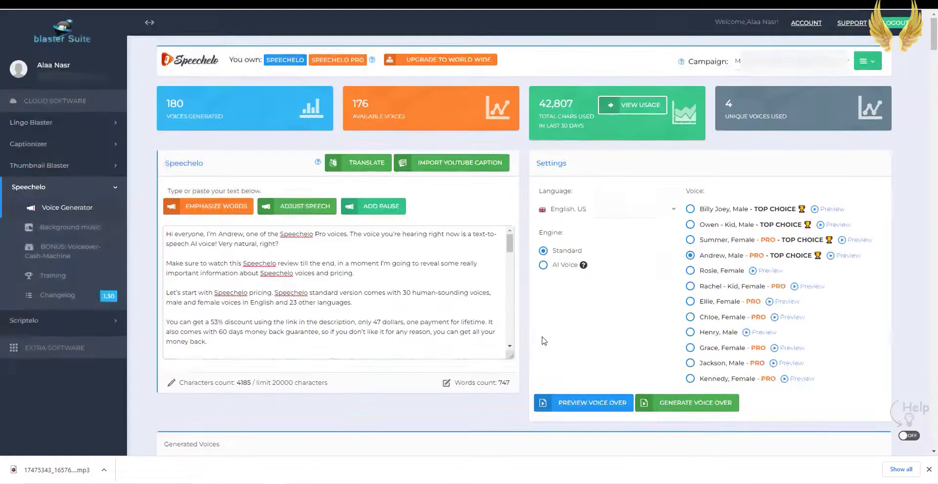
{"action": "scroll", "coordinate": [607, 383], "scroll_direction": "down", "scroll_amount": 5}
{"action": "scroll", "coordinate": [607, 383], "scroll_direction": "up", "scroll_amount": 2}
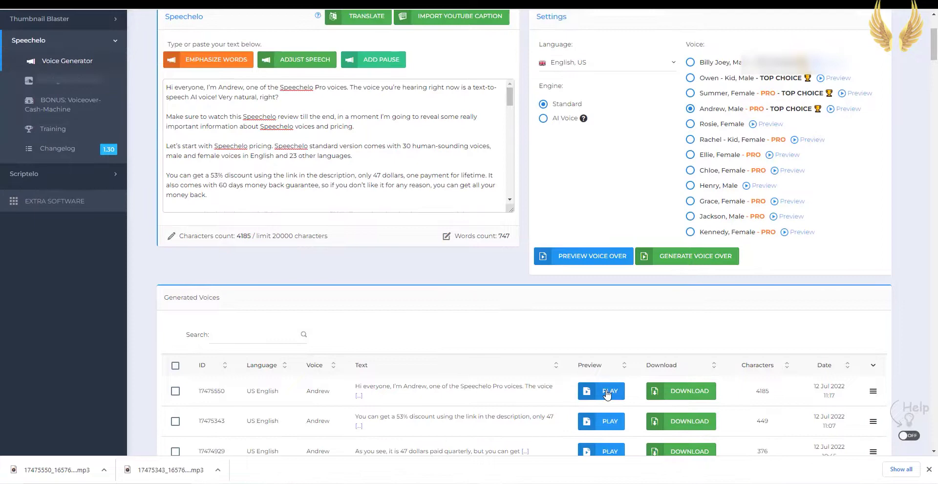
Play voiceover 17475550, then download its MP3 without background music.
{"action": "left_click", "coordinate": [608, 390]}
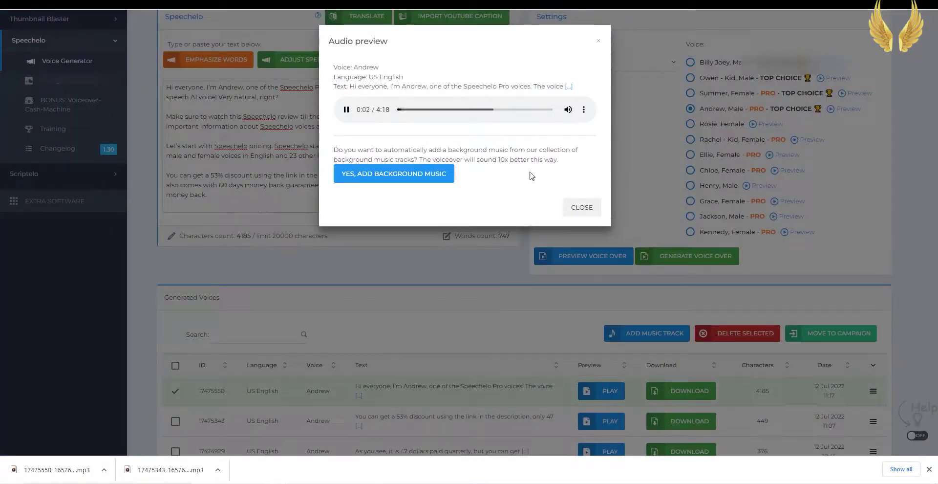
{"action": "left_click", "coordinate": [592, 208]}
{"action": "scroll", "coordinate": [499, 360], "scroll_direction": "up", "scroll_amount": 1}
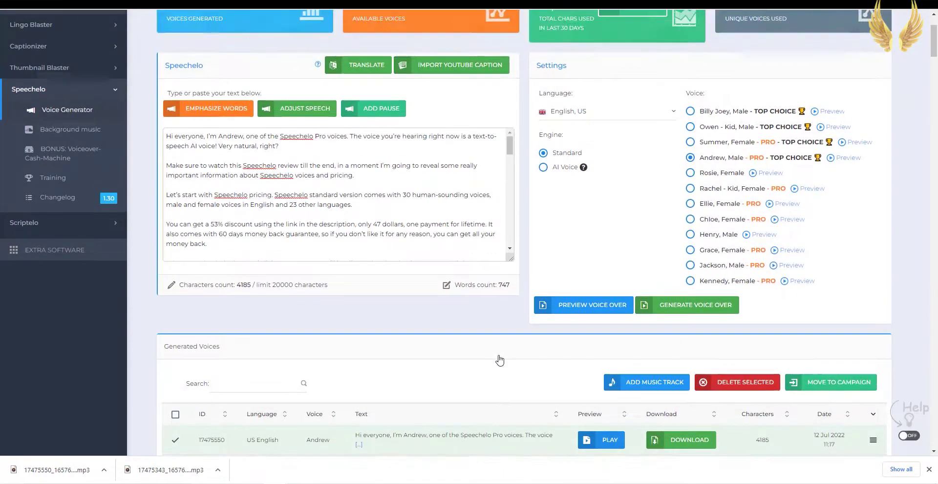
{"action": "scroll", "coordinate": [500, 359], "scroll_direction": "down", "scroll_amount": 2}
{"action": "left_click", "coordinate": [690, 343]}
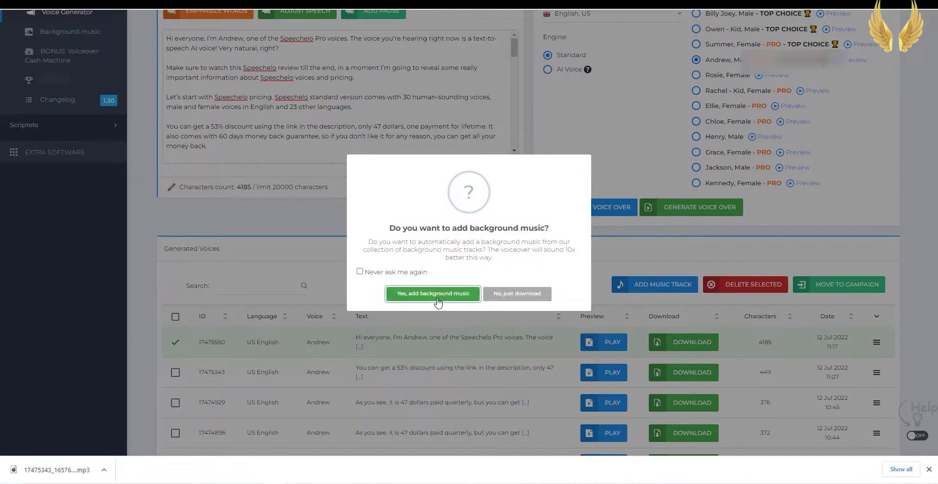
{"action": "left_click", "coordinate": [512, 299]}
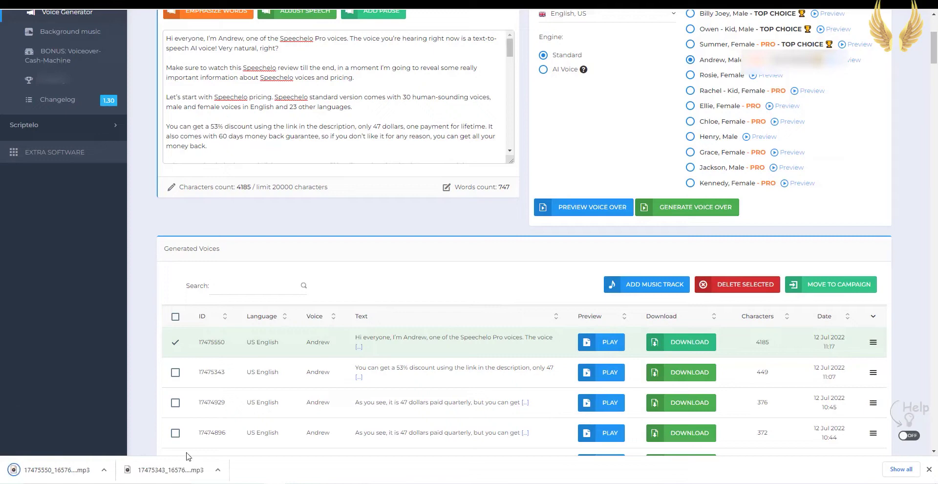
Play the downloaded voiceover MP3 in Groove Music, pause it at 0:07, and minimize the player.
{"action": "left_click", "coordinate": [62, 471]}
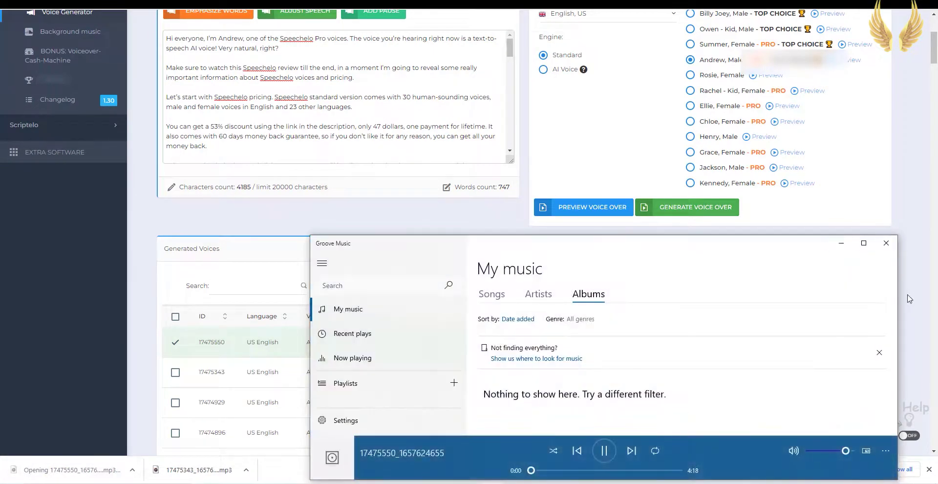
{"action": "left_click", "coordinate": [606, 452]}
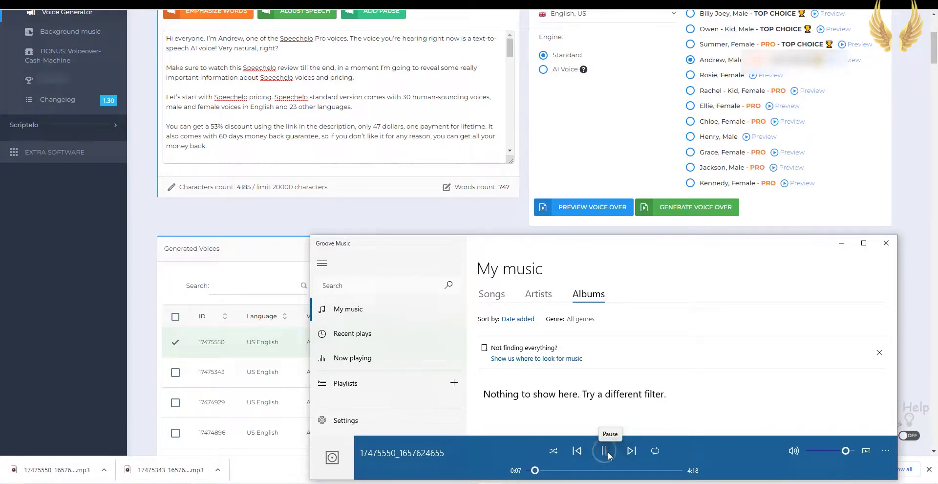
{"action": "left_click", "coordinate": [843, 250]}
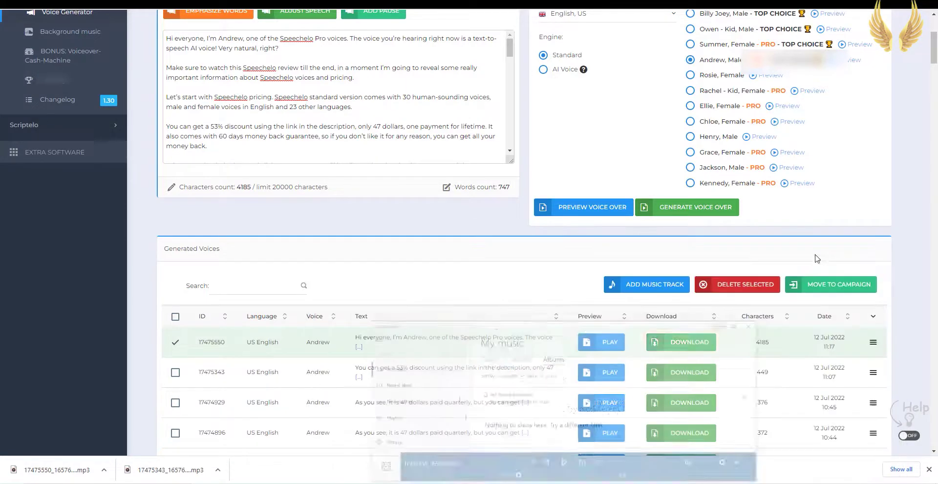
{"action": "scroll", "coordinate": [446, 350], "scroll_direction": "up", "scroll_amount": 4}
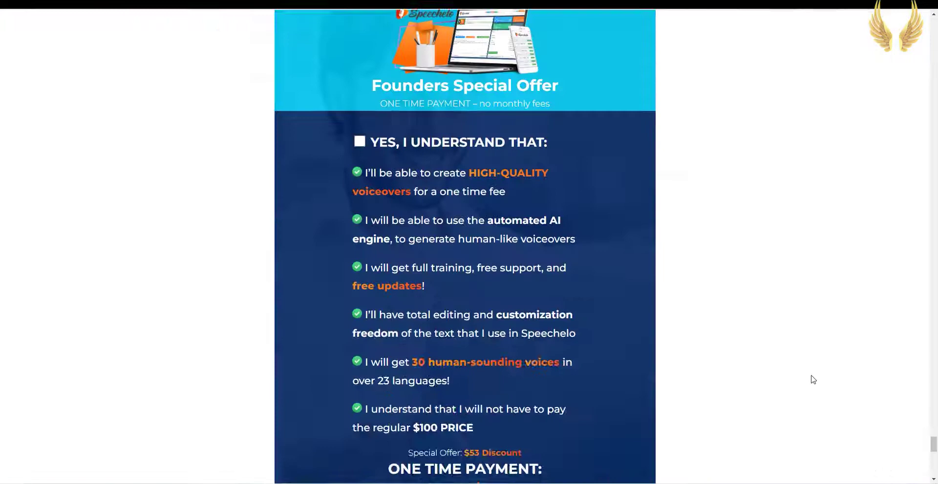
Go from the Founders Special Offer through Buy Now, then scroll the Bonuses page to Bonus 3.
{"action": "scroll", "coordinate": [467, 416], "scroll_direction": "down", "scroll_amount": 1}
{"action": "left_click", "coordinate": [468, 421]}
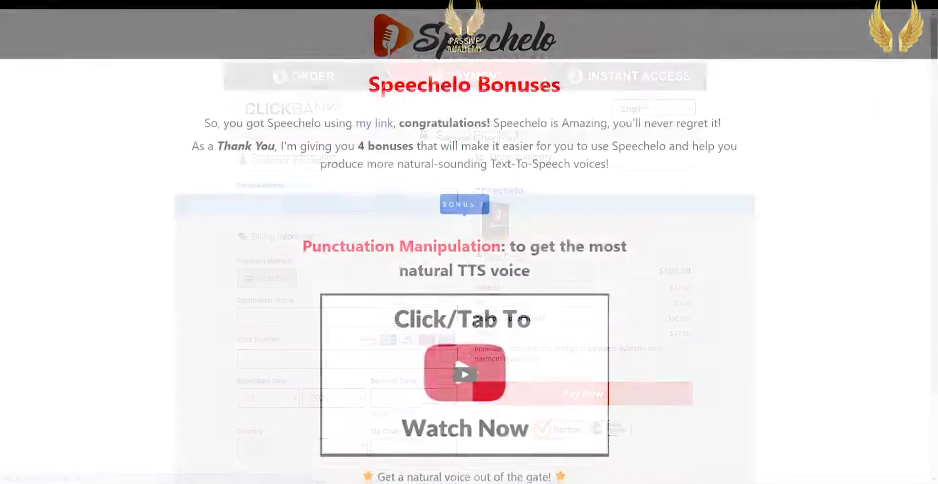
{"action": "scroll", "coordinate": [464, 244], "scroll_direction": "down", "scroll_amount": 2}
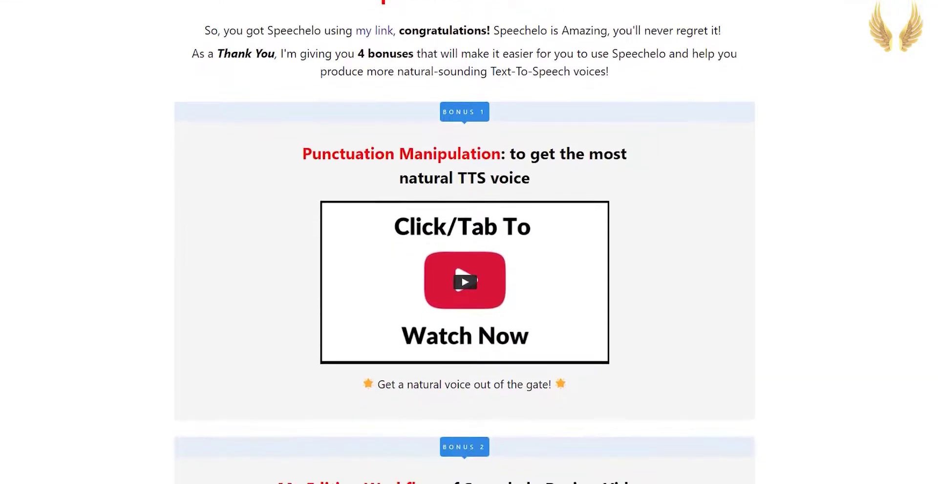
{"action": "scroll", "coordinate": [464, 244], "scroll_direction": "down", "scroll_amount": 3}
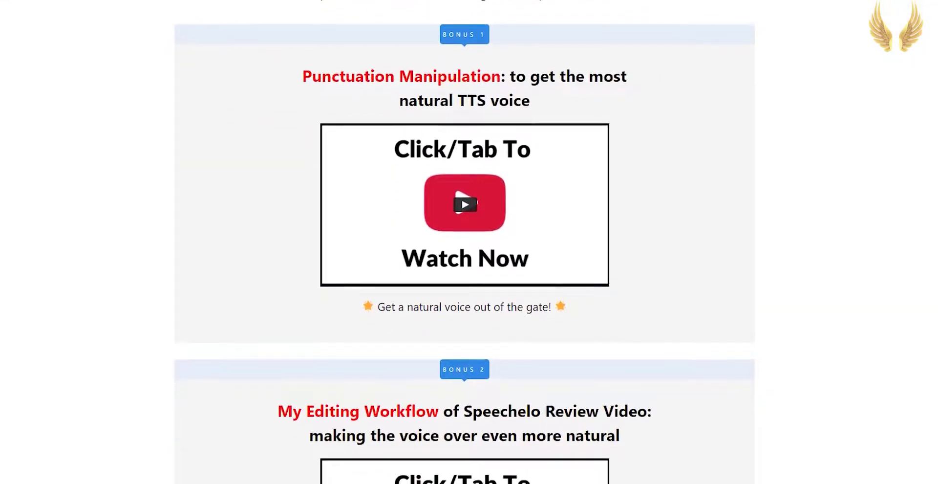
{"action": "scroll", "coordinate": [465, 244], "scroll_direction": "down", "scroll_amount": 4}
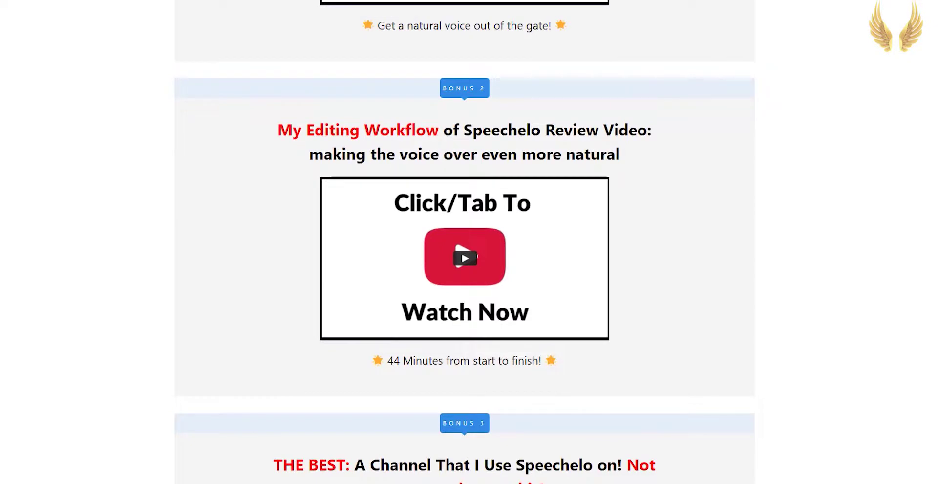
{"action": "scroll", "coordinate": [465, 235], "scroll_direction": "down", "scroll_amount": 7}
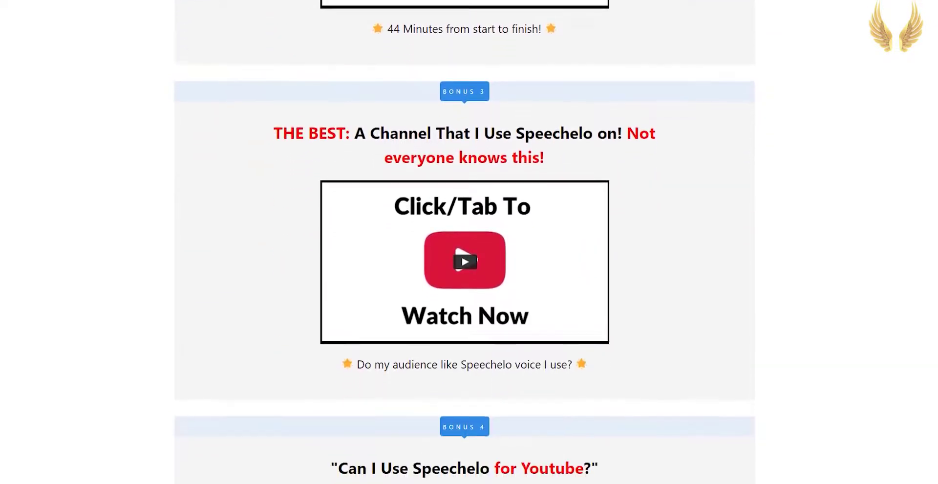